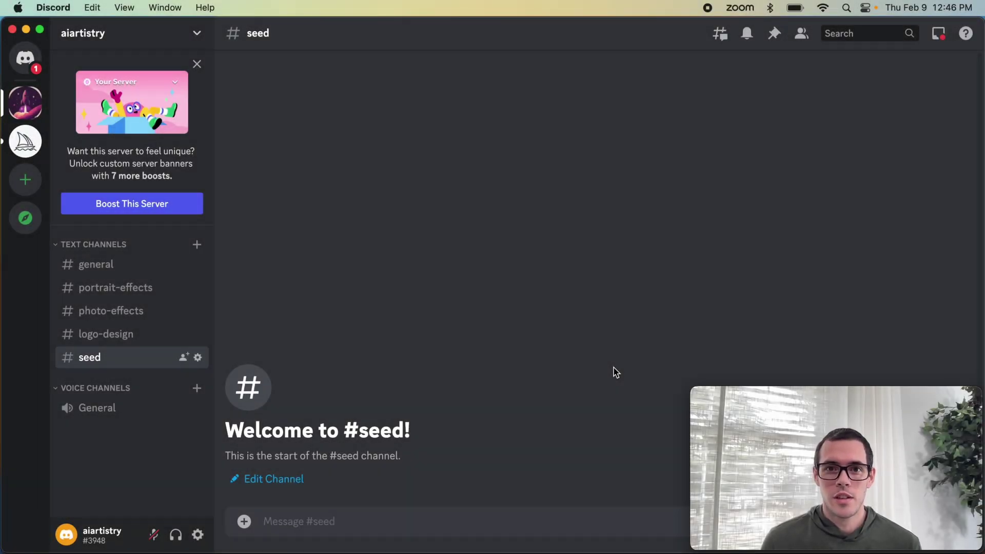
Step: Run /imagine with the prompt 'a cruise ship in a port' in #seed
text(/)
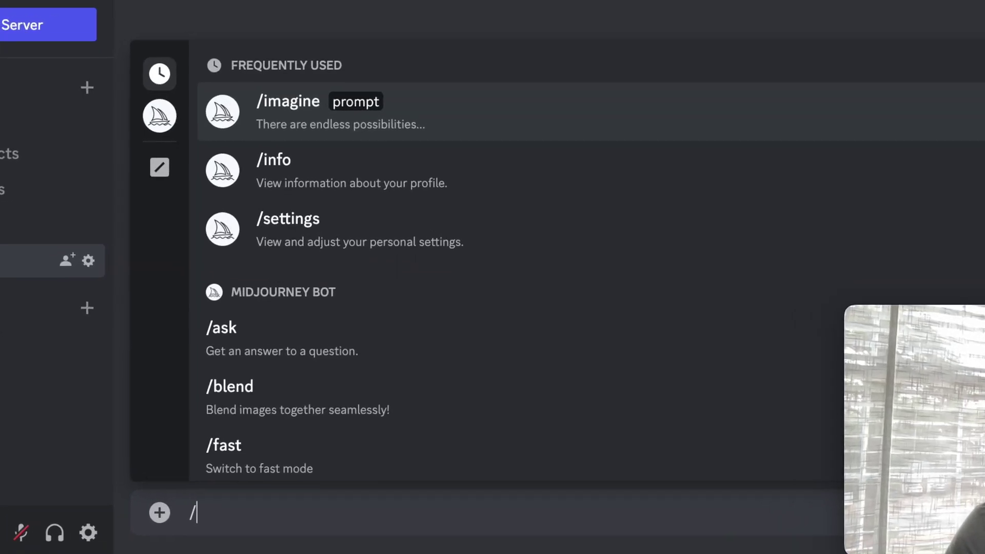
text(image)
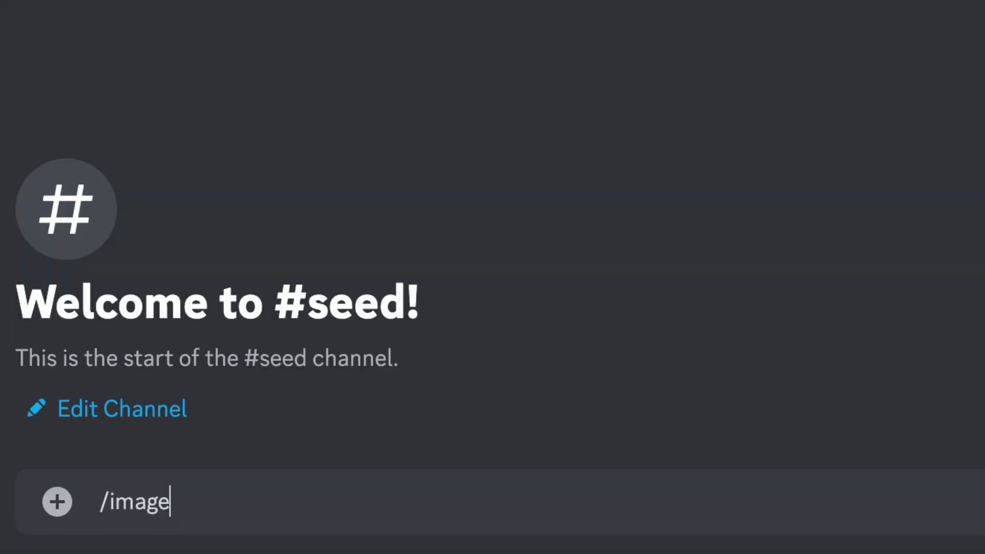
key(BackSpace)
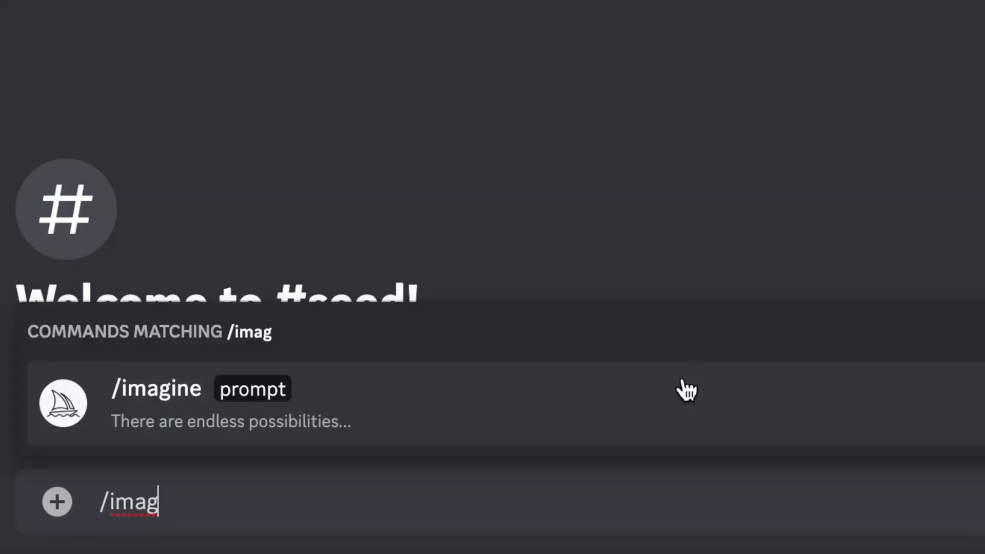
click(580, 416)
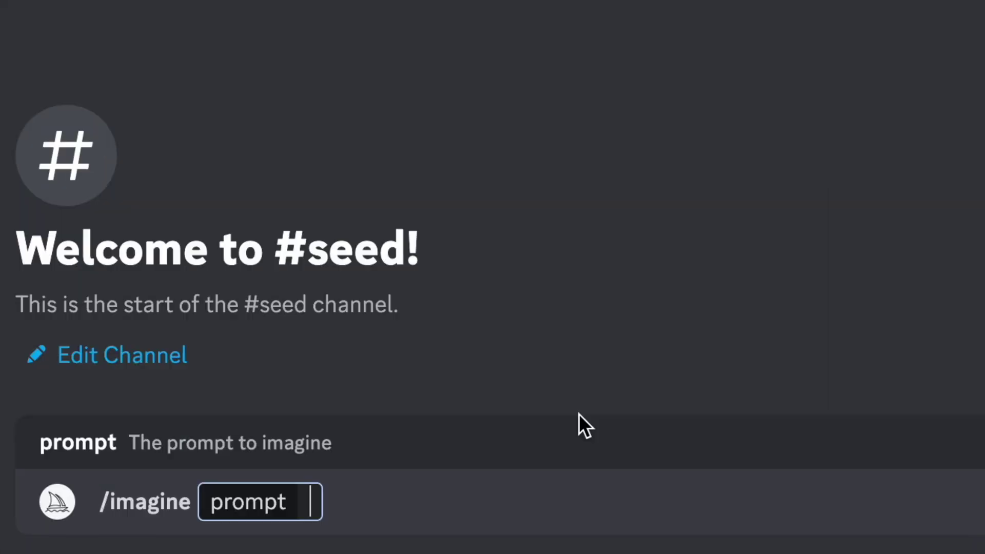
text(a cruise s)
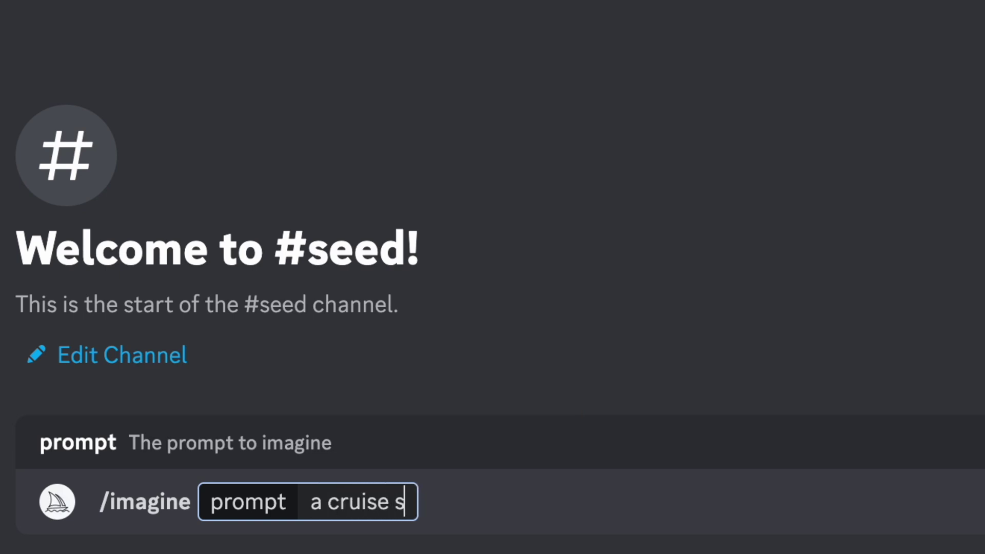
text(hip a)
key(BackSpace)
text(in a port)
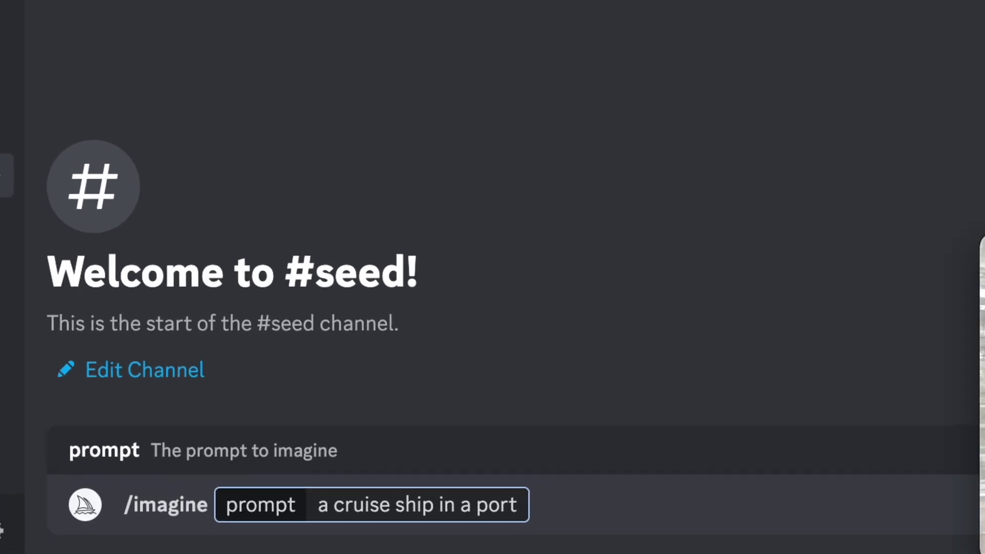
key(Return)
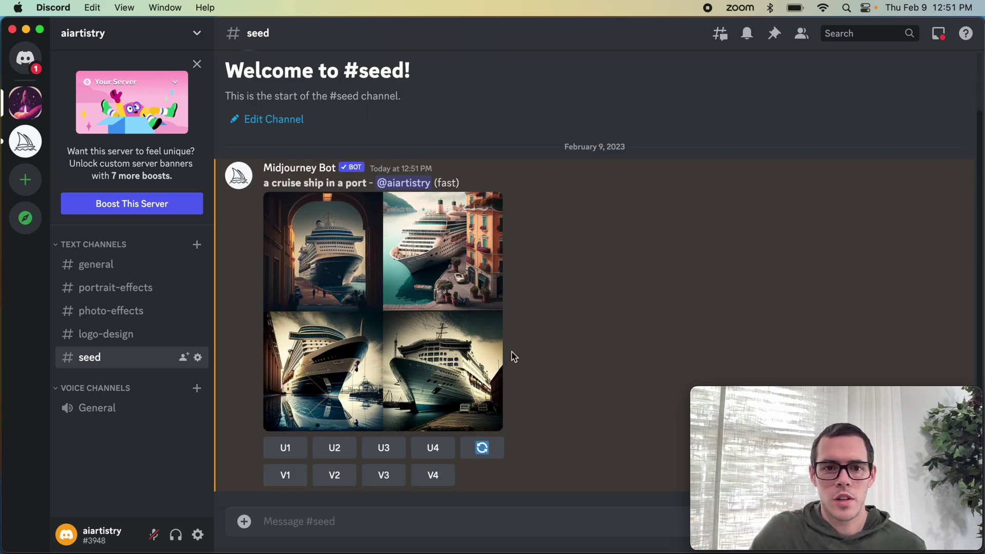
Step: Preview the cruise ship grid, then react to it with :envelope: to request its job details
click(393, 287)
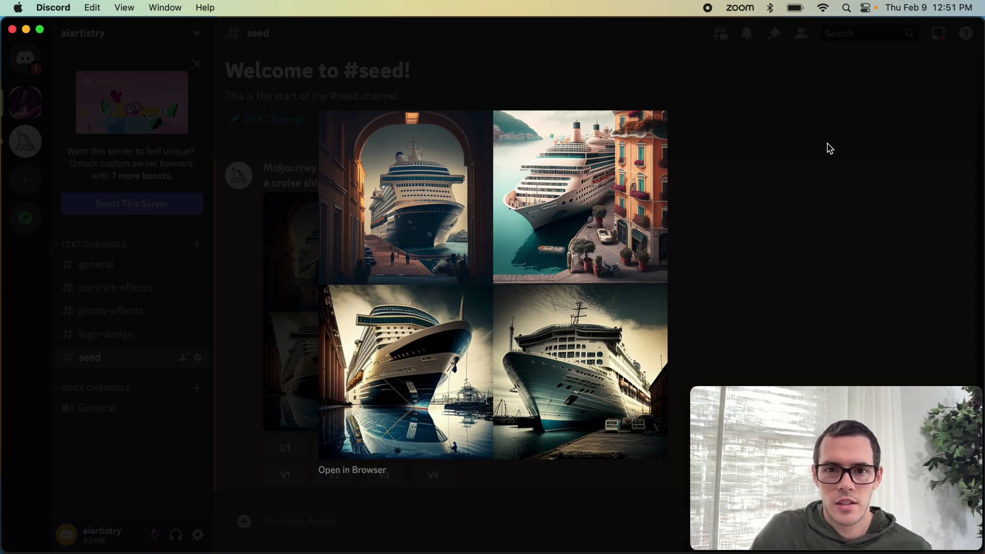
click(775, 151)
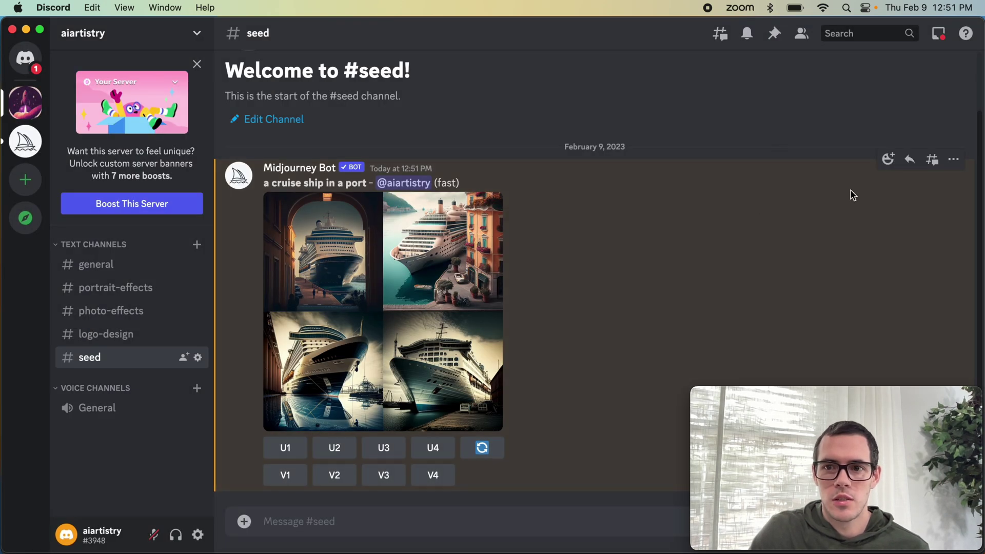
click(888, 161)
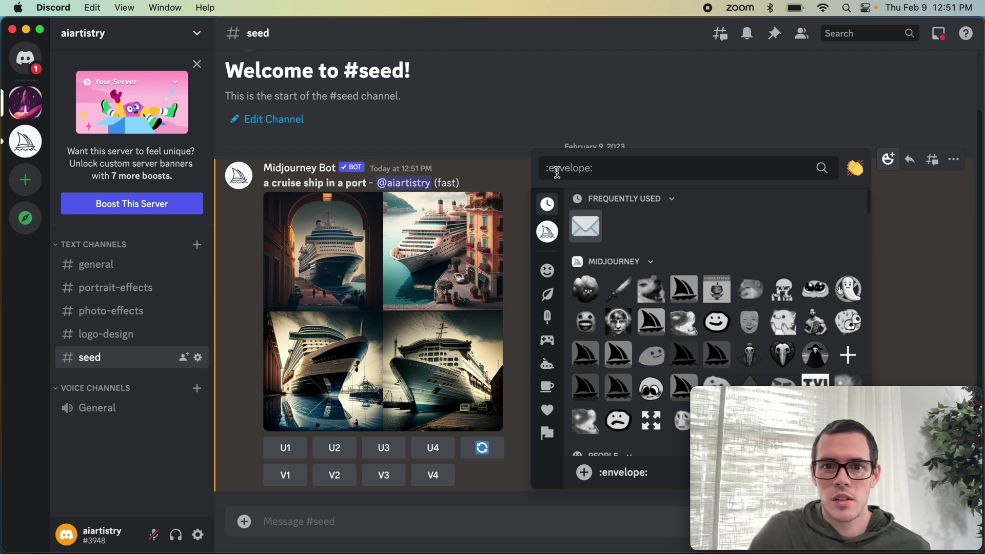
click(591, 229)
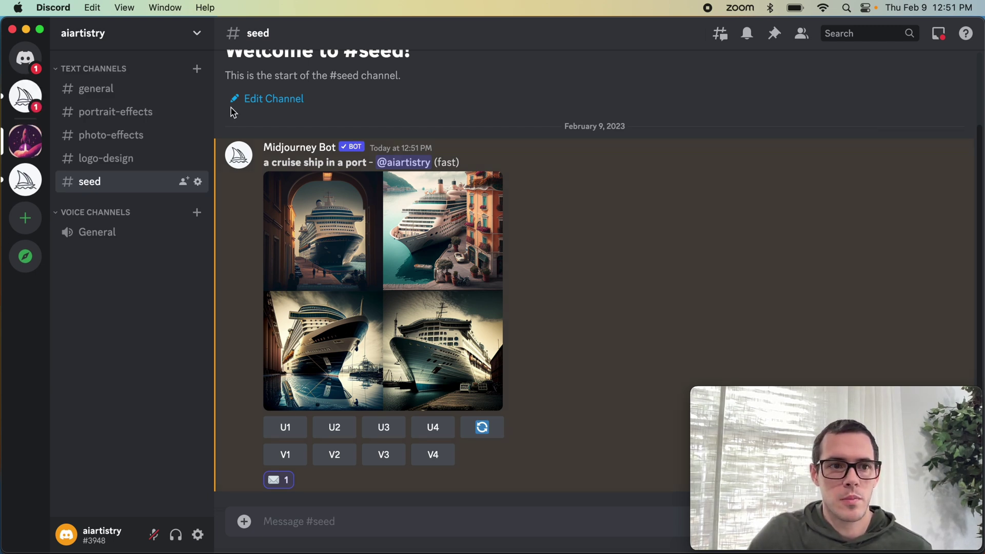
Step: Copy seed 408836082 from the Midjourney Bot's job details direct message
click(26, 98)
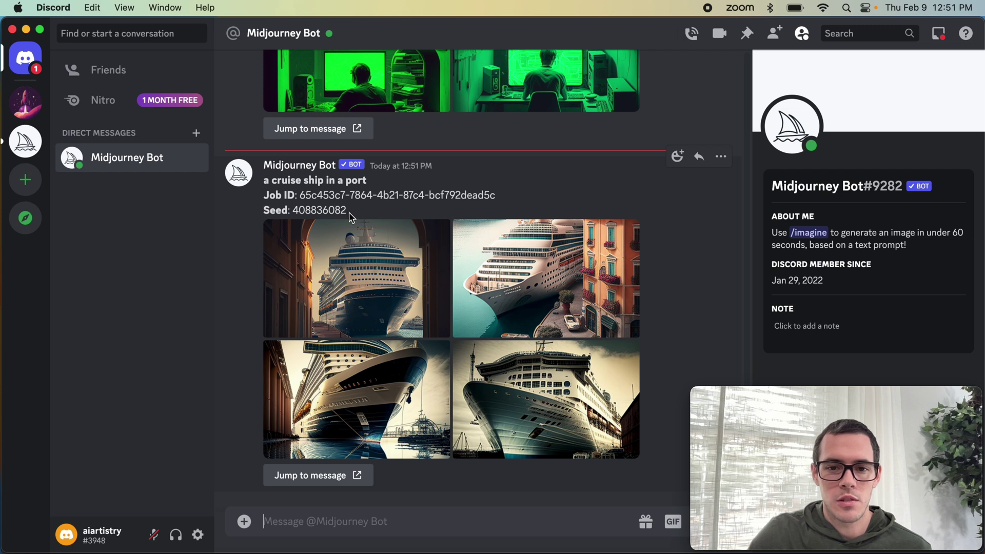
drag(347, 211, 281, 216)
key(super+c)
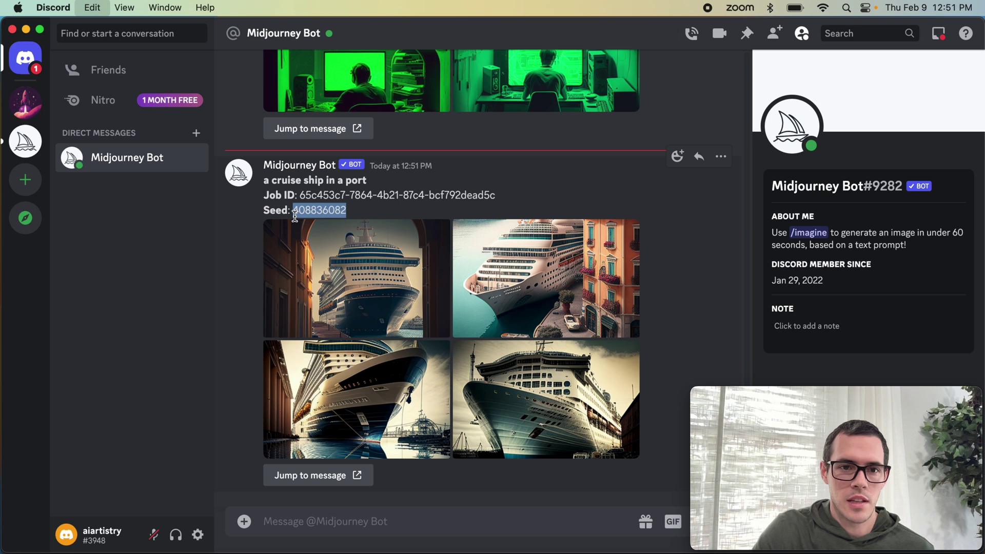
Step: Back in #seed, submit 'a cruise ship in a port --seed 408836082' with the pasted seed
click(31, 109)
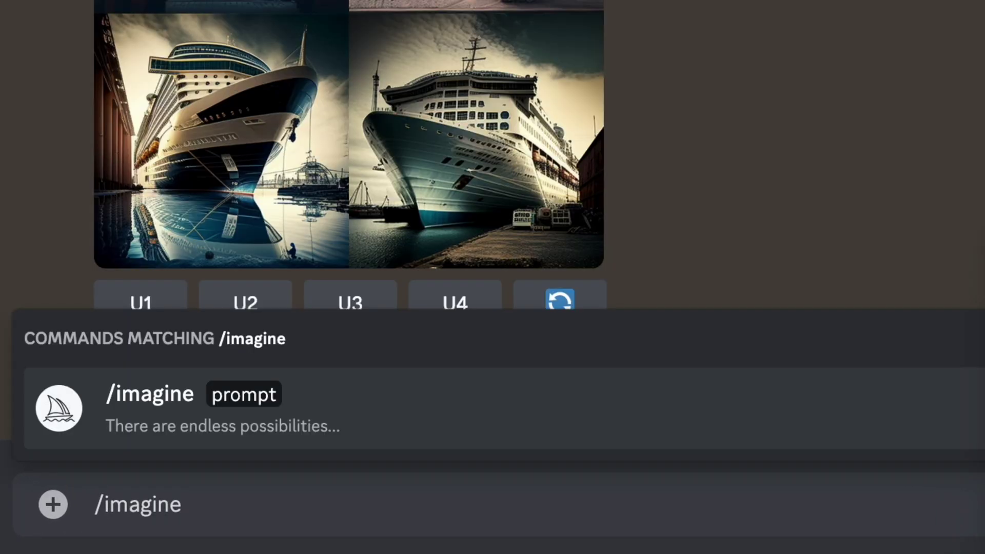
click(576, 395)
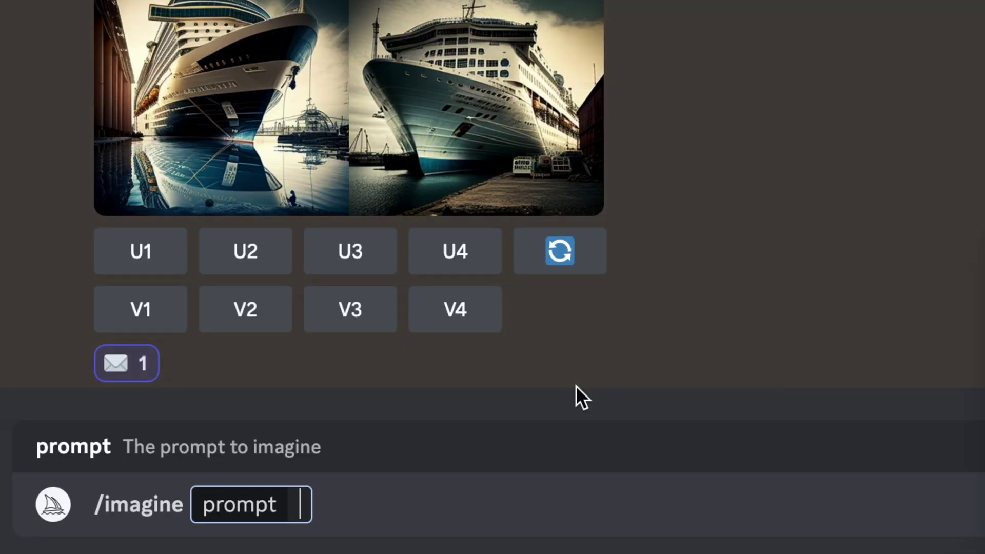
text(a cruis)
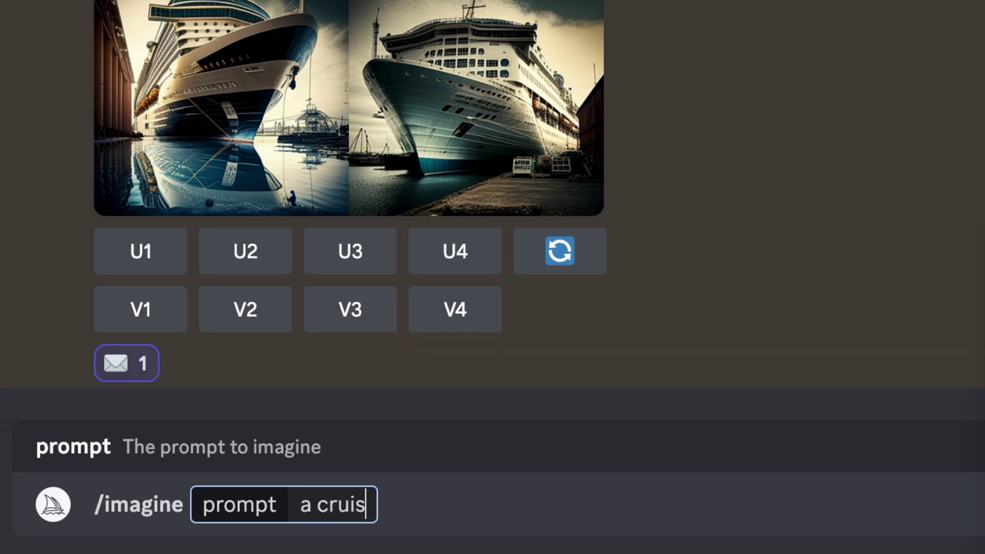
text(e ship in a )
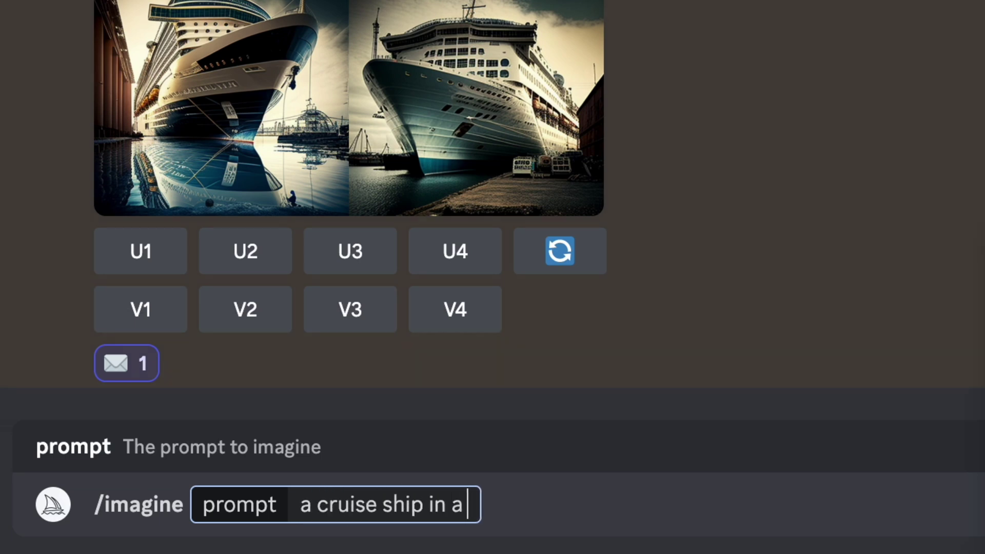
text(port )
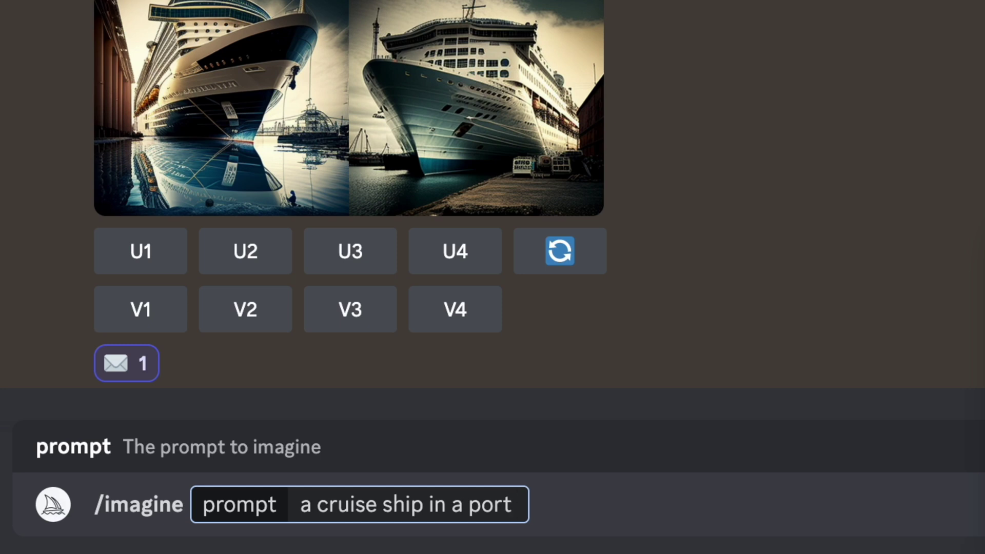
text(--seed)
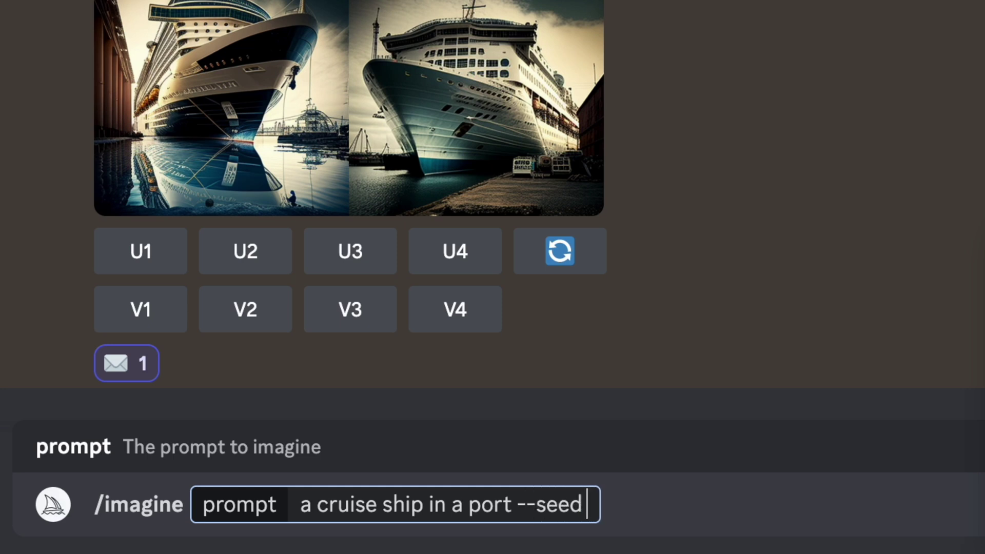
key(ctrl+v)
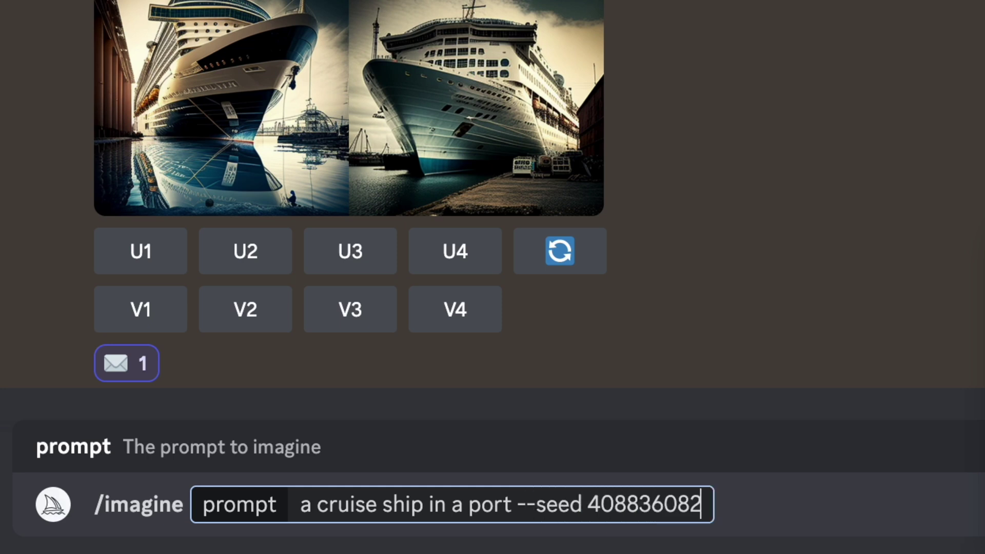
key(Return)
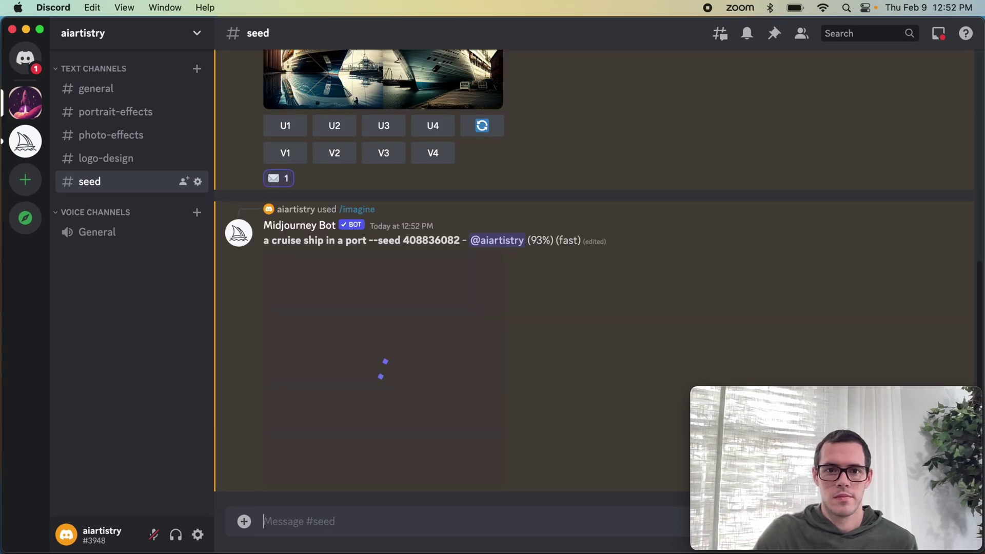
scroll(307, 439, up, 3)
click(433, 279)
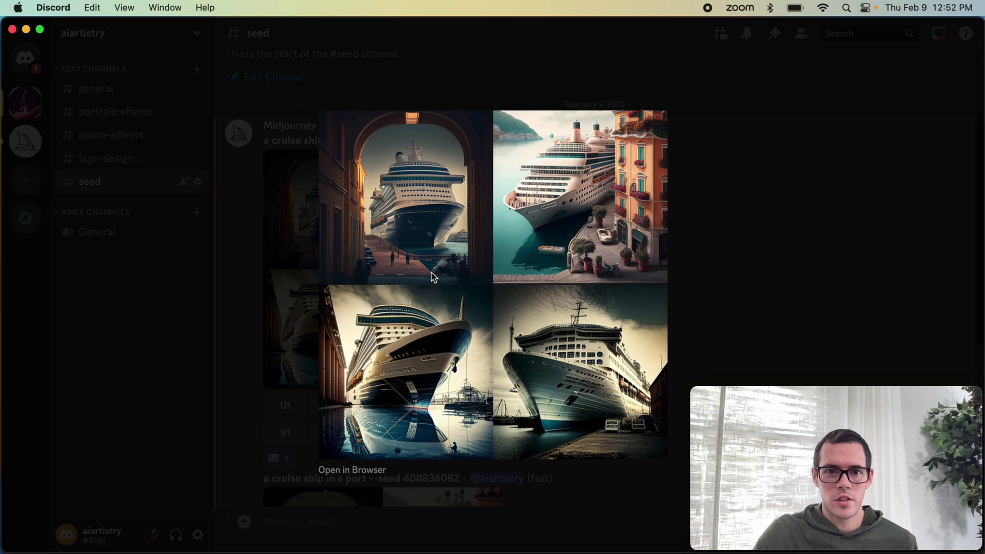
click(737, 189)
scroll(736, 189, down, 5)
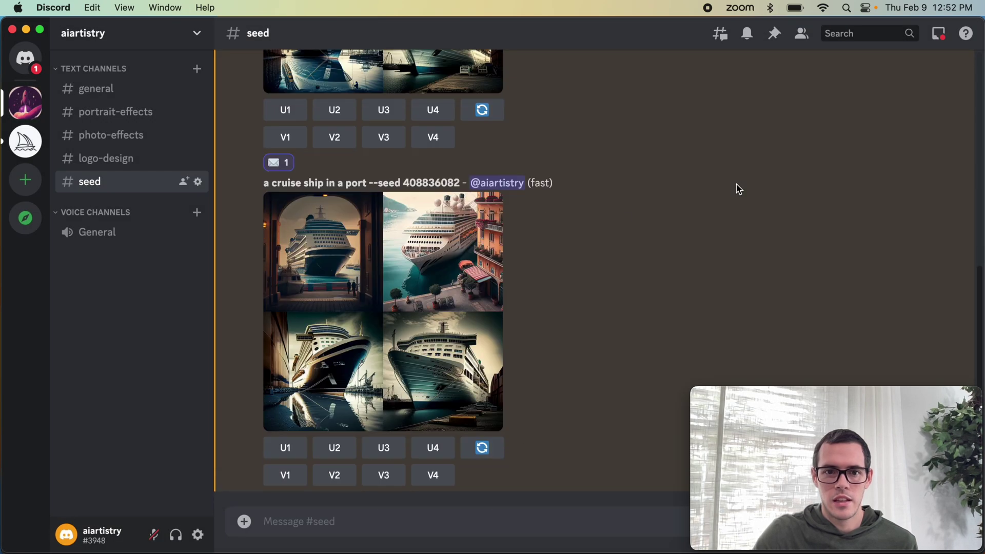
click(440, 264)
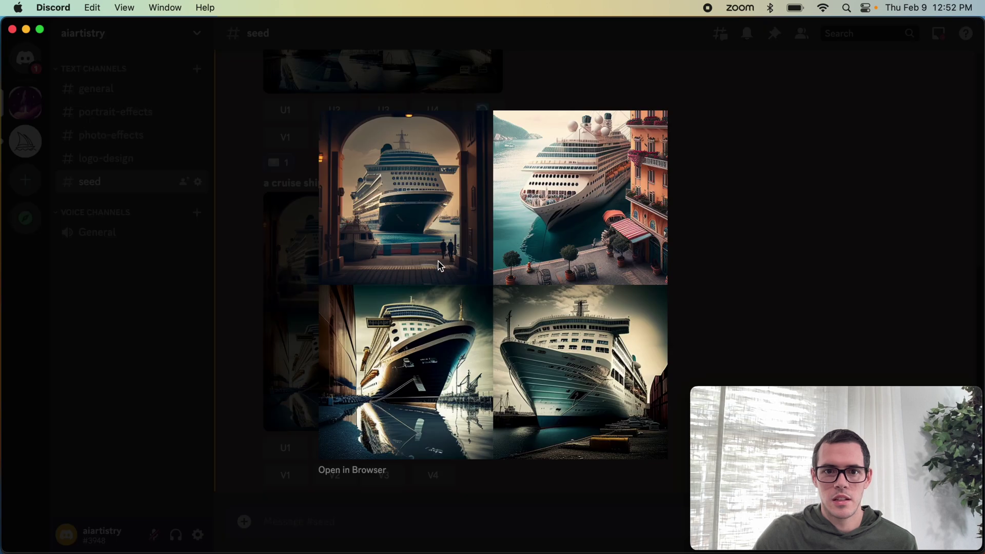
click(740, 244)
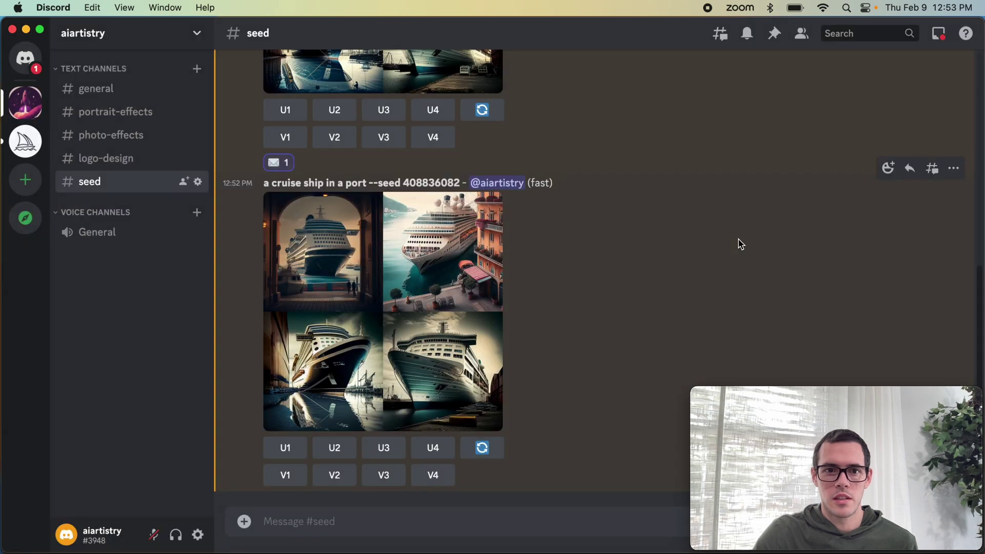
Step: Submit the unseeded prompt 'a cruise ship in a port' via /imagine
click(515, 521)
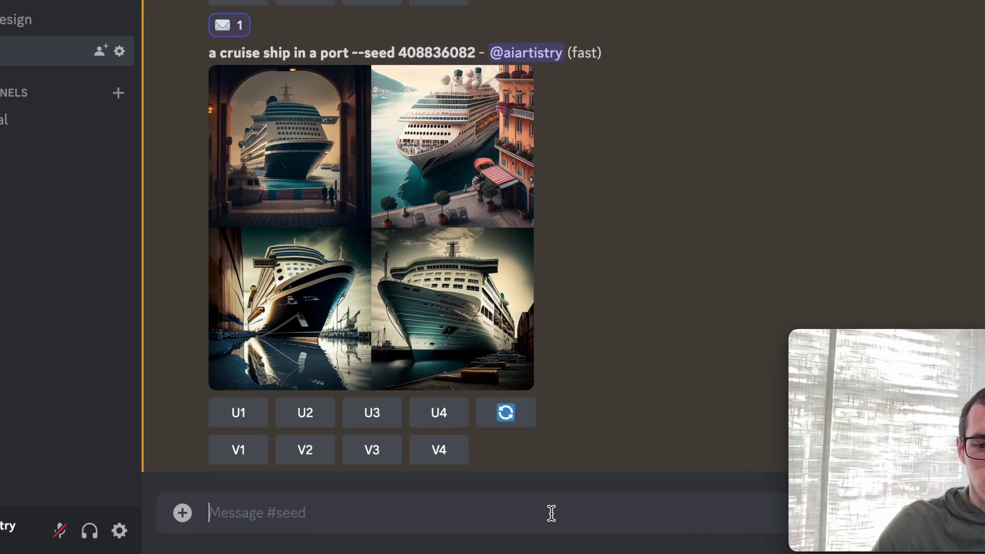
text(/imagin)
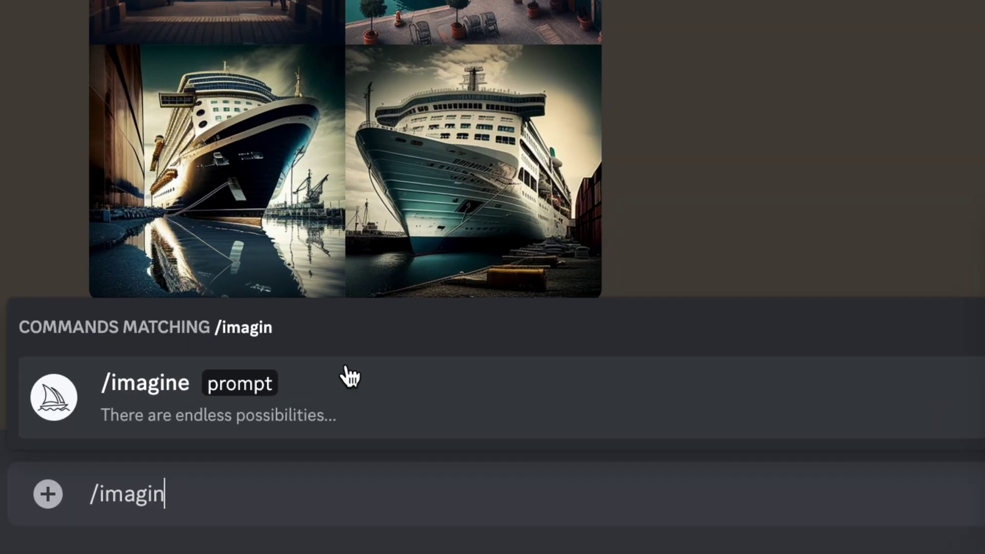
click(355, 138)
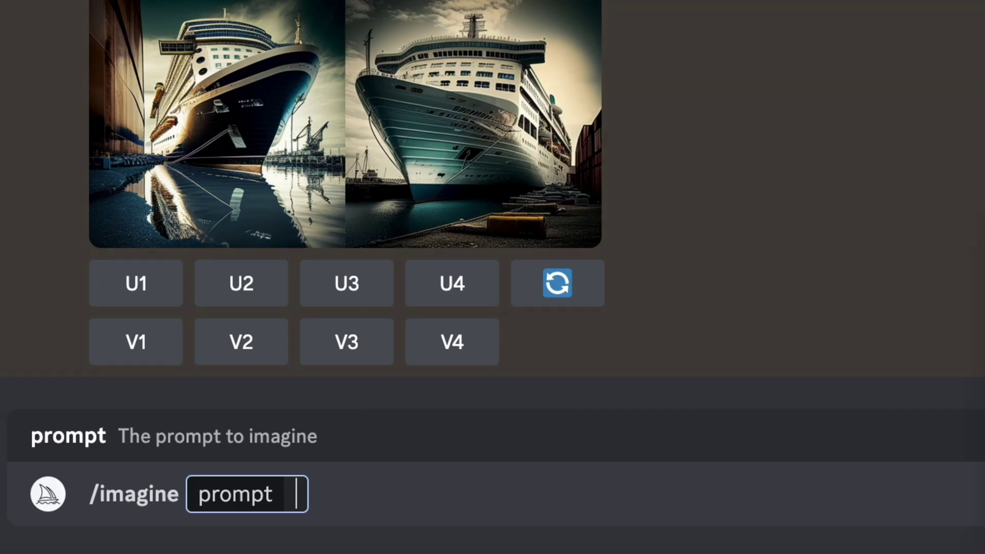
text(a cruise)
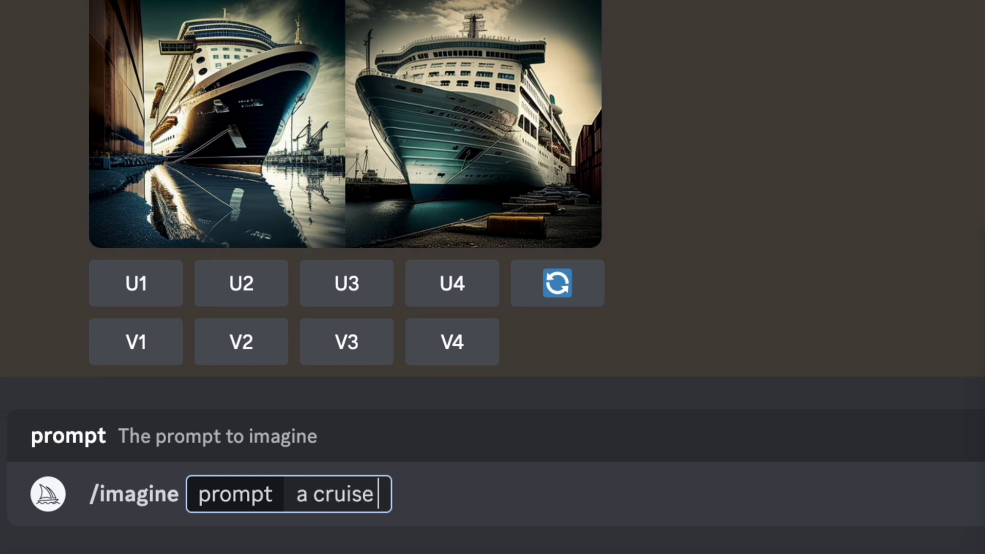
text( ship in)
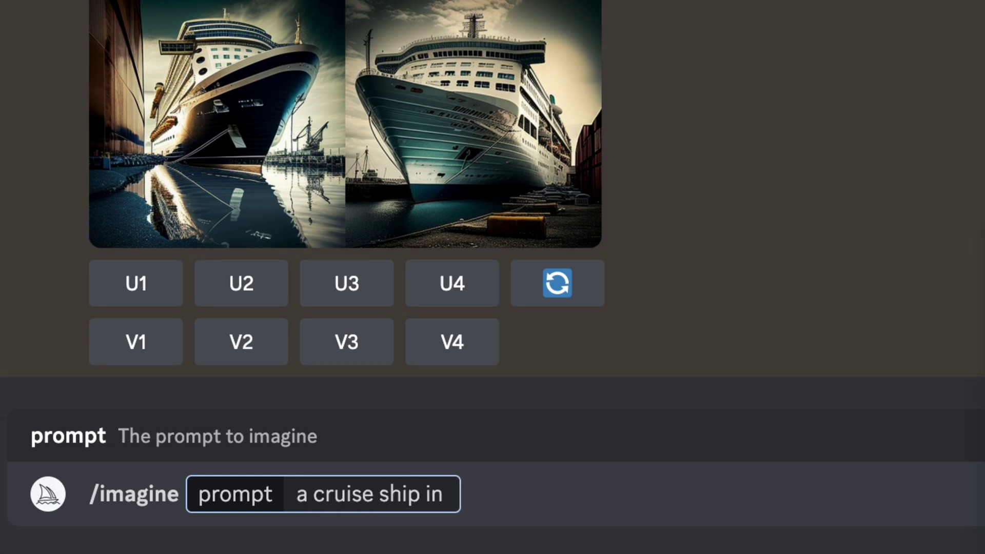
text( a p)
key(BackSpace)
text(port)
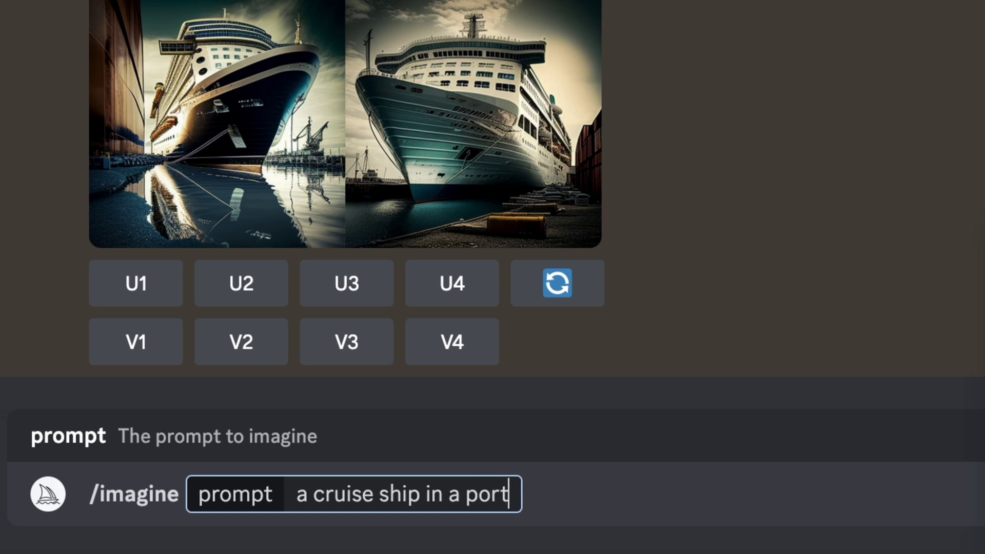
key(Return)
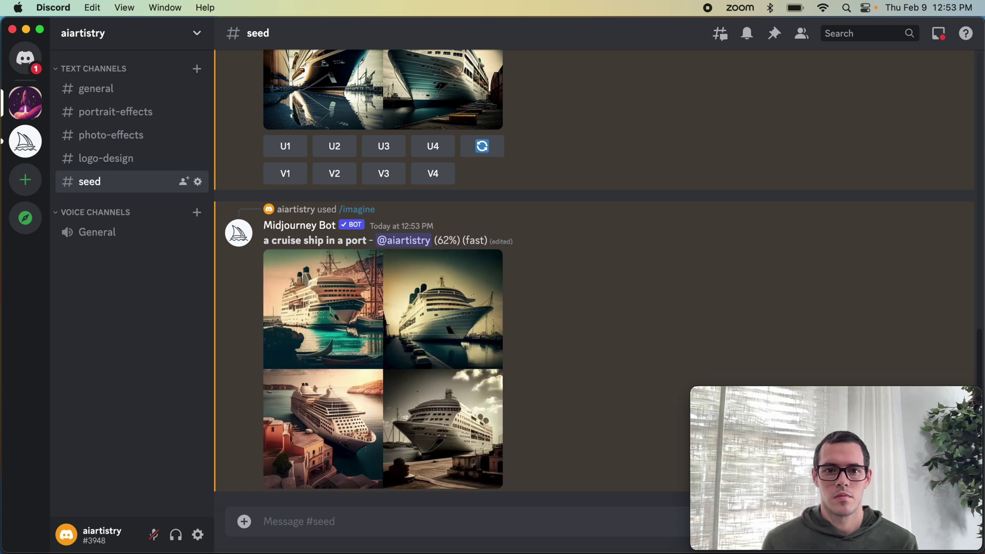
Step: Enlarge the seed 408836082 grid and the new unseeded grid to compare, then scroll back up
scroll(382, 277, up, 5)
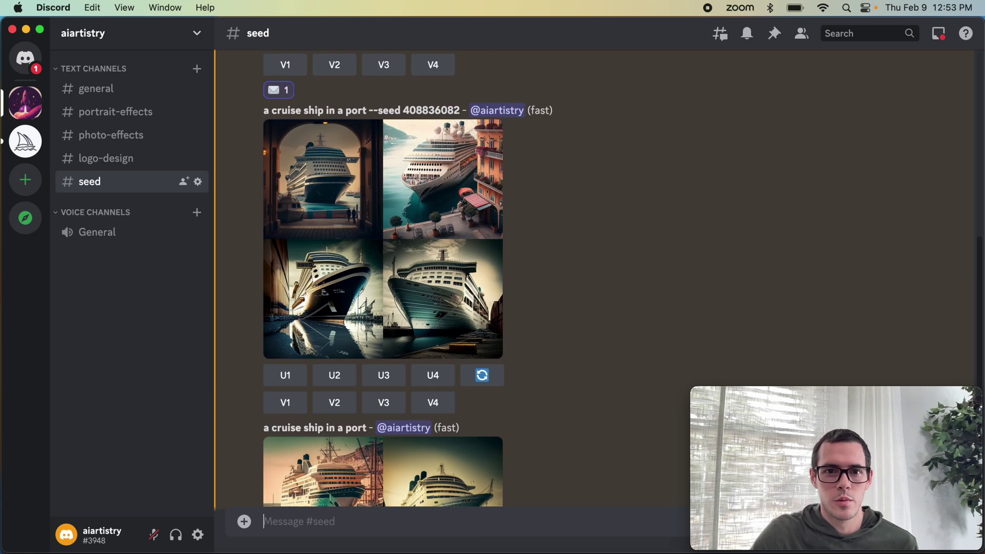
scroll(337, 177, down, 1)
click(329, 173)
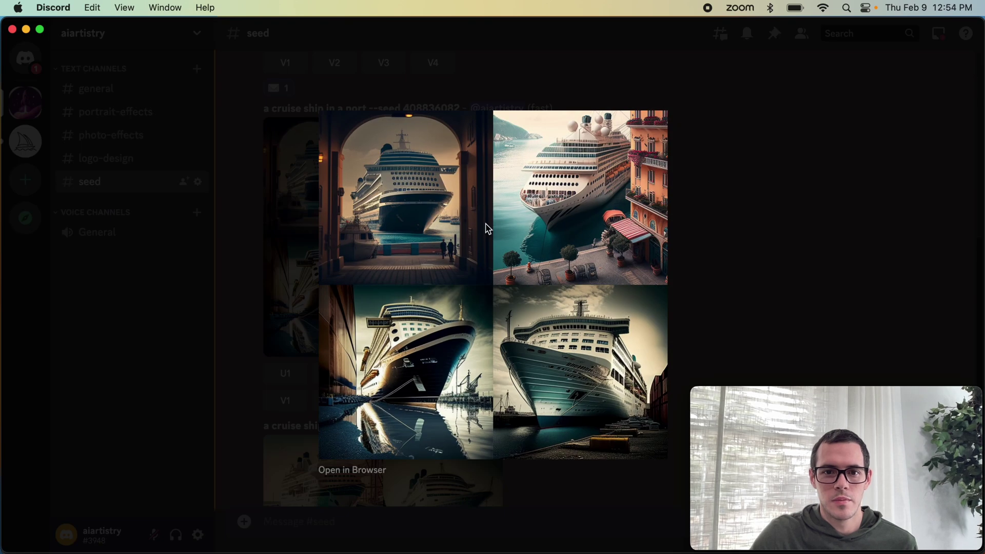
click(741, 207)
scroll(741, 213, down, 5)
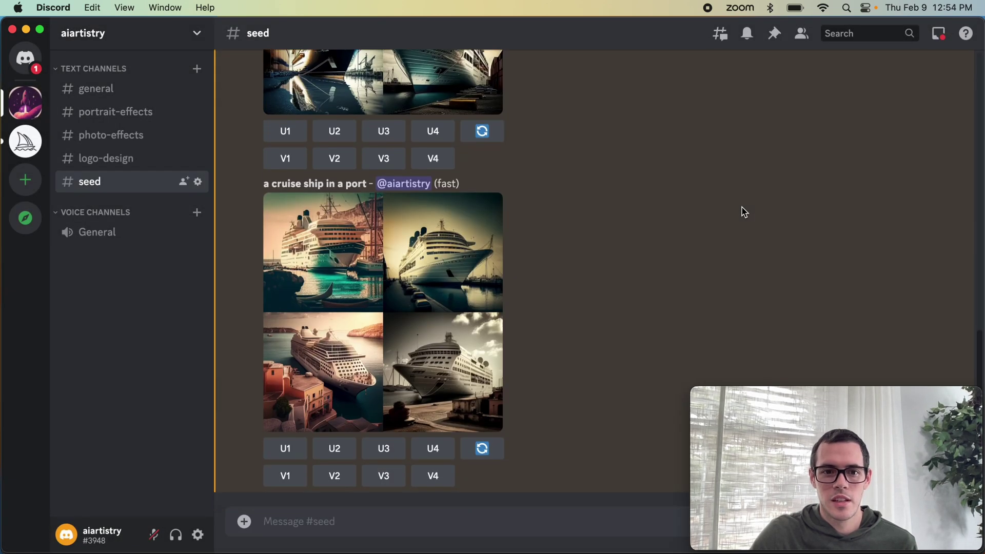
click(399, 272)
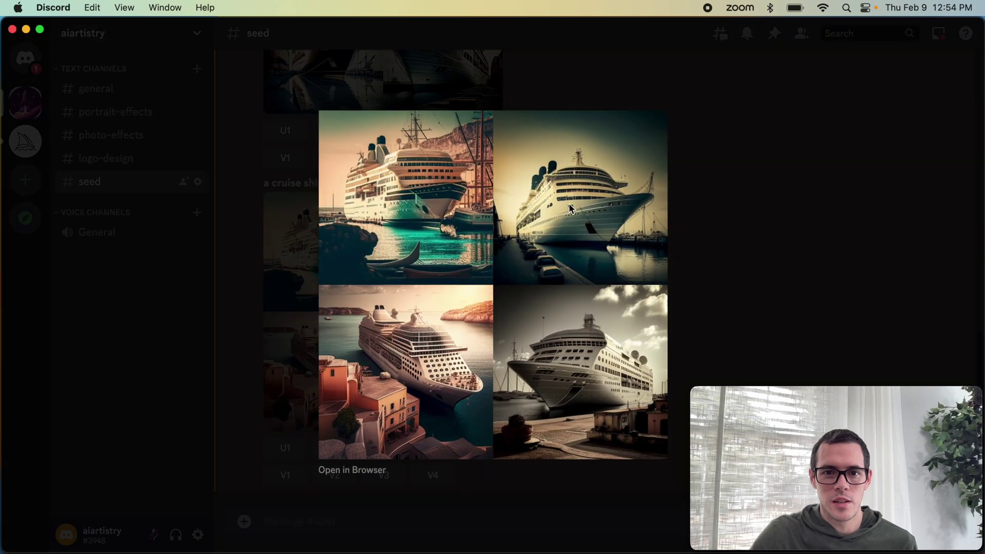
click(774, 241)
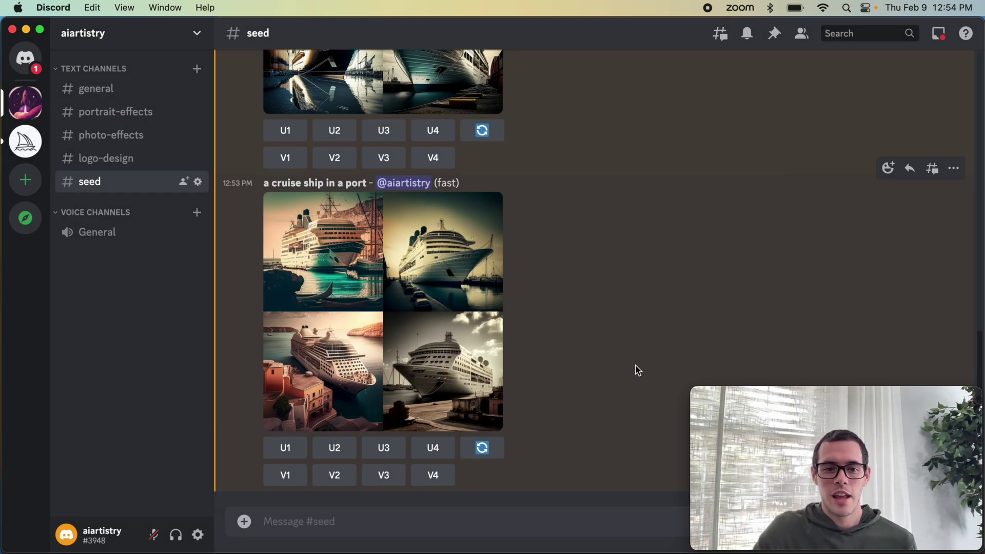
click(538, 525)
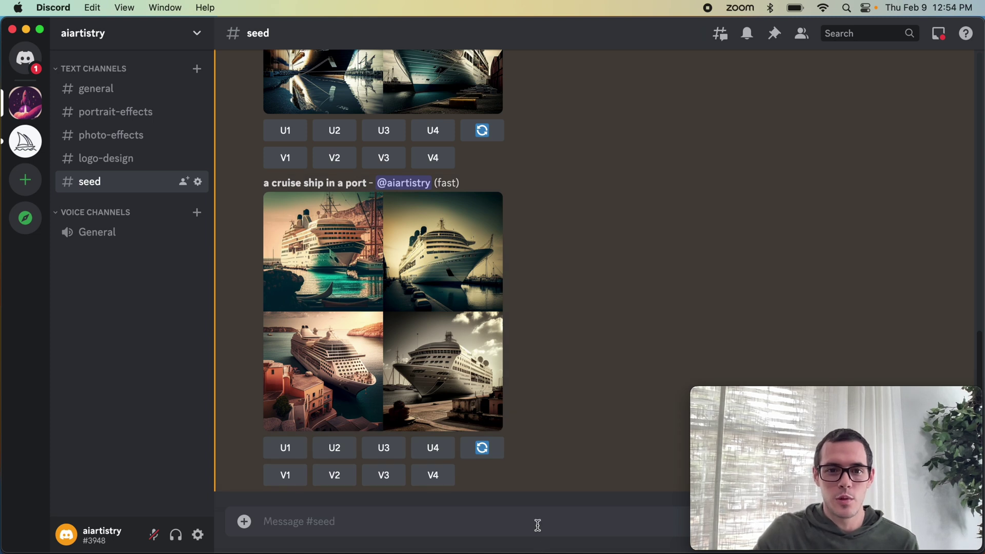
scroll(577, 357, up, 5)
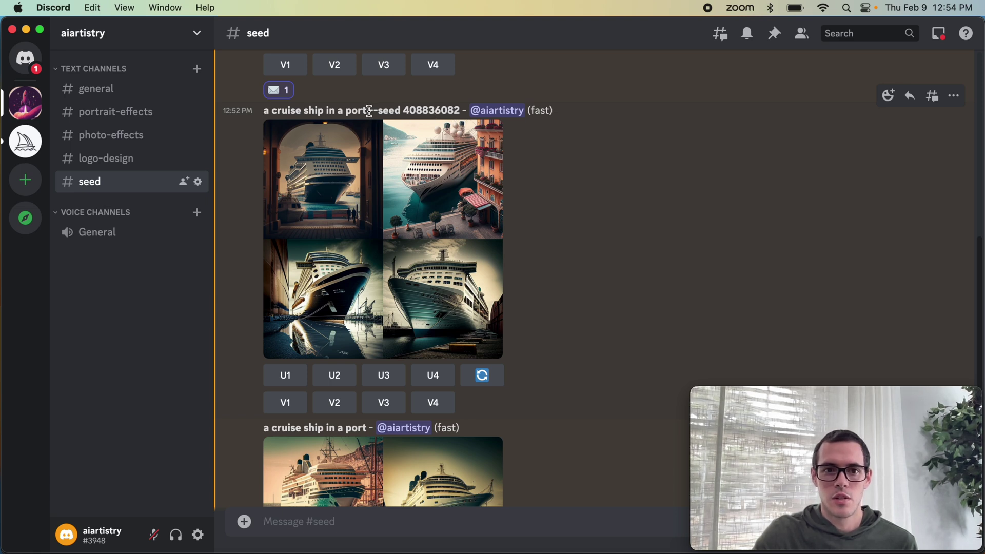
Step: Copy '--seed 408836082' and submit 'a cruise ship in a port at sunset --seed 408836082'
drag(372, 112, 462, 110)
key(ctrl+c)
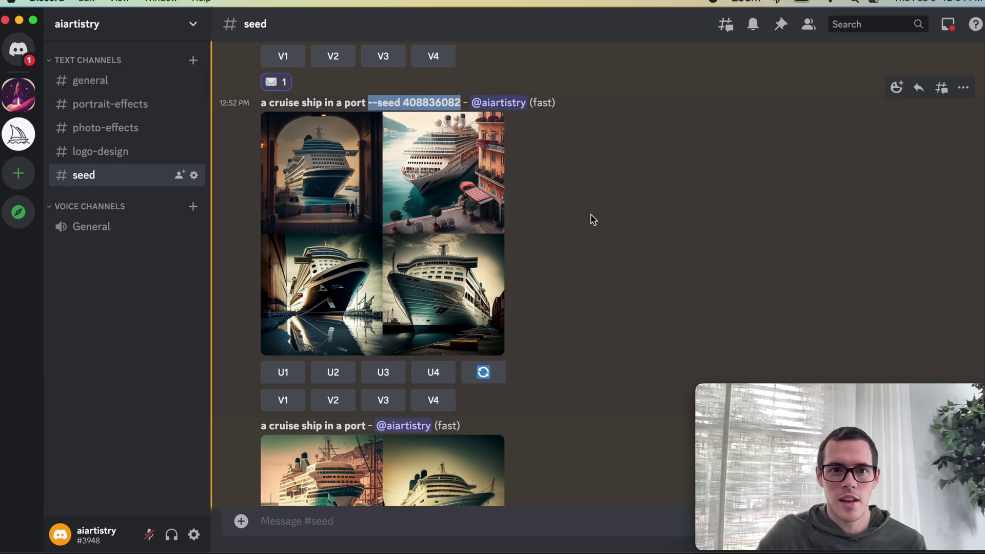
scroll(593, 220, down, 5)
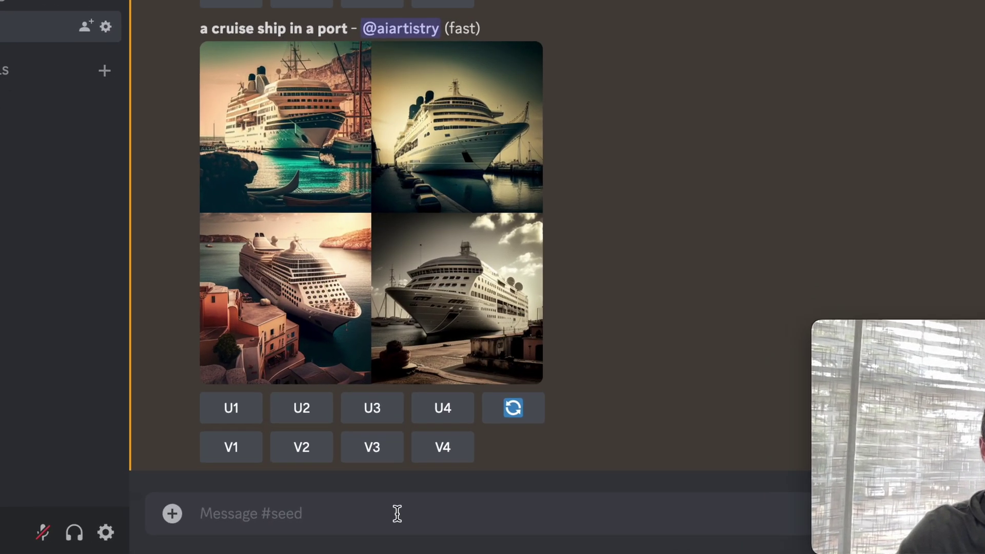
click(399, 521)
text(/imagine)
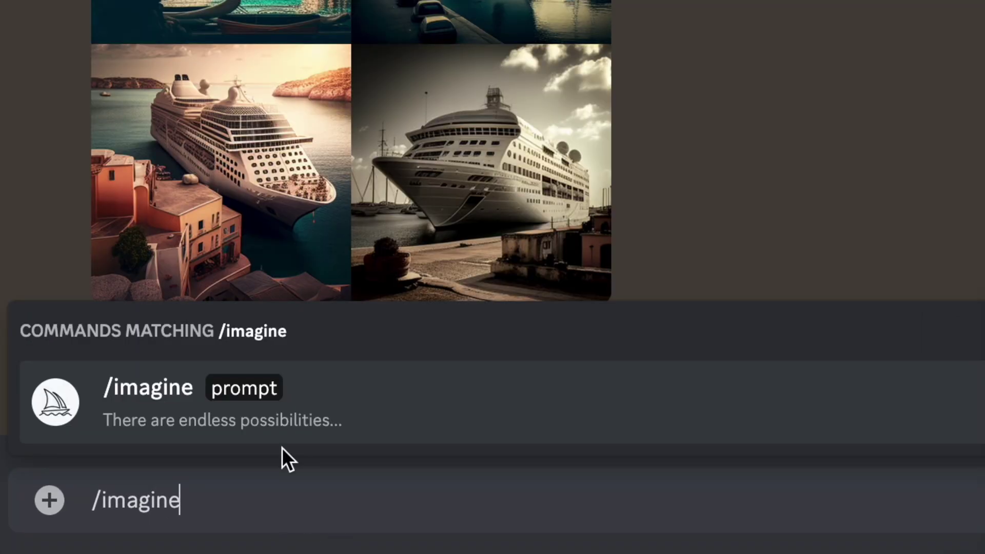
click(293, 417)
text(a cruise hip)
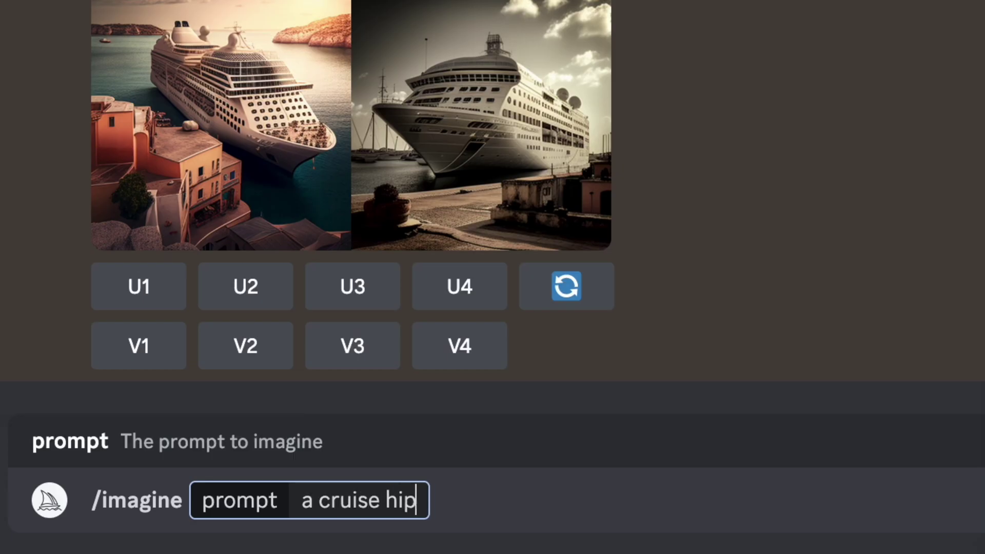
key(BackSpace)
key(BackSpace)
key(BackSpace)
text(ship in a)
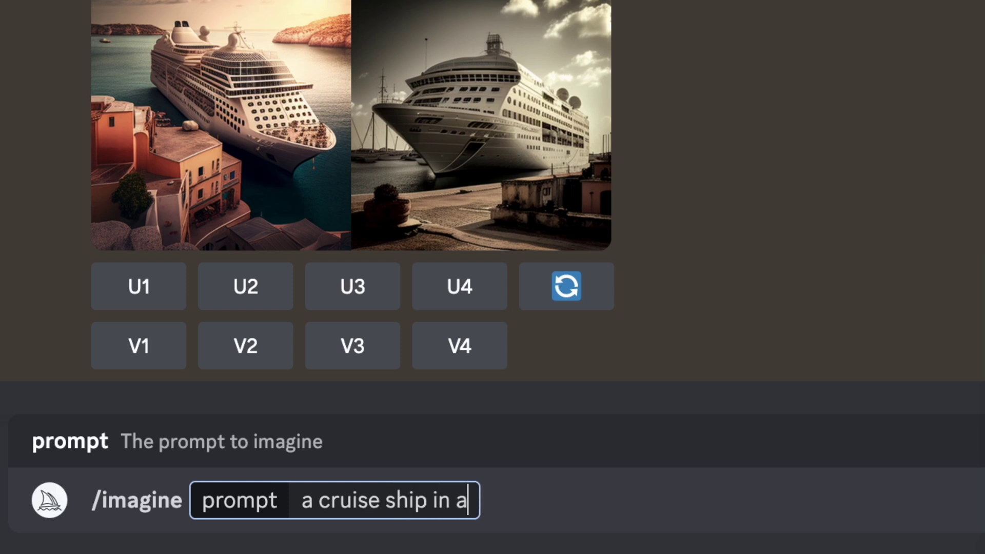
text( port at sunset)
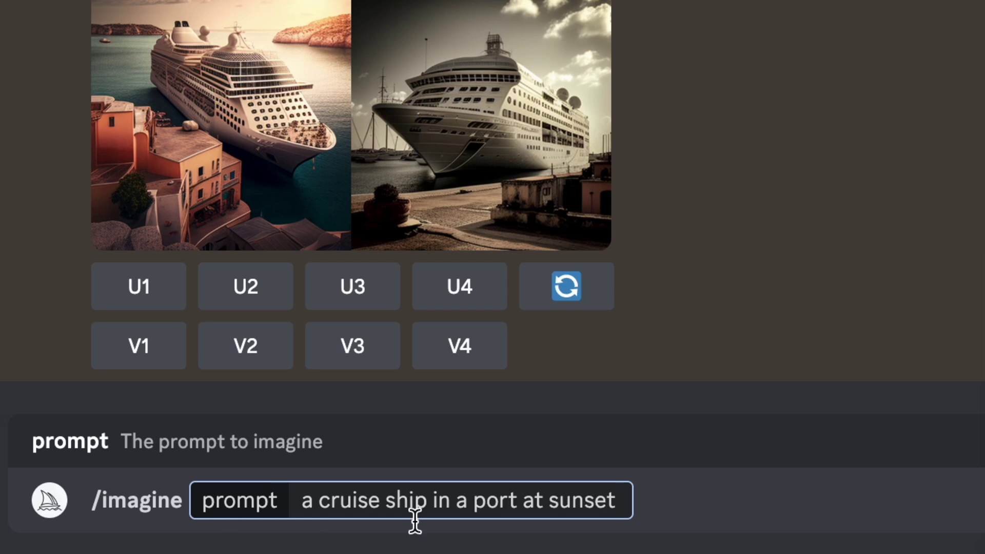
key(ctrl+v)
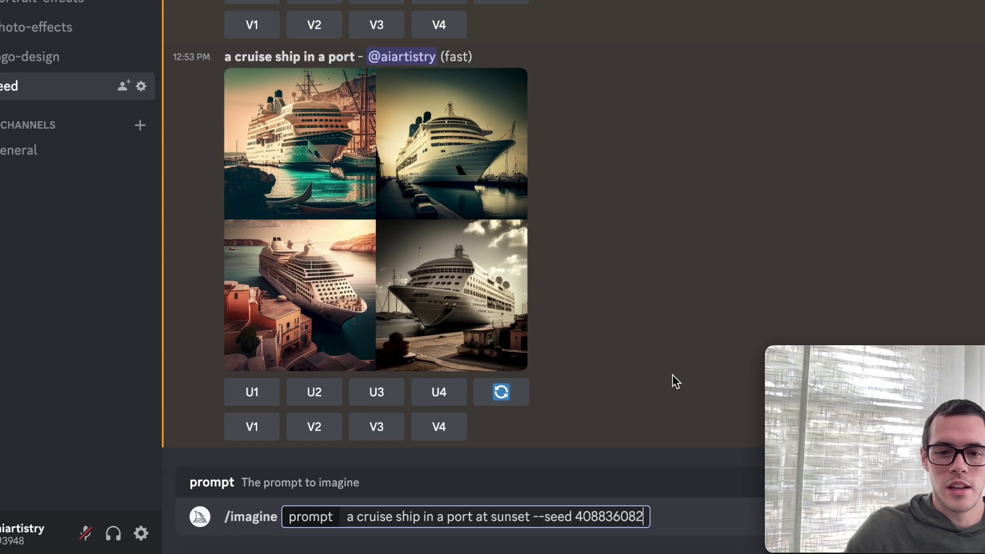
key(Return)
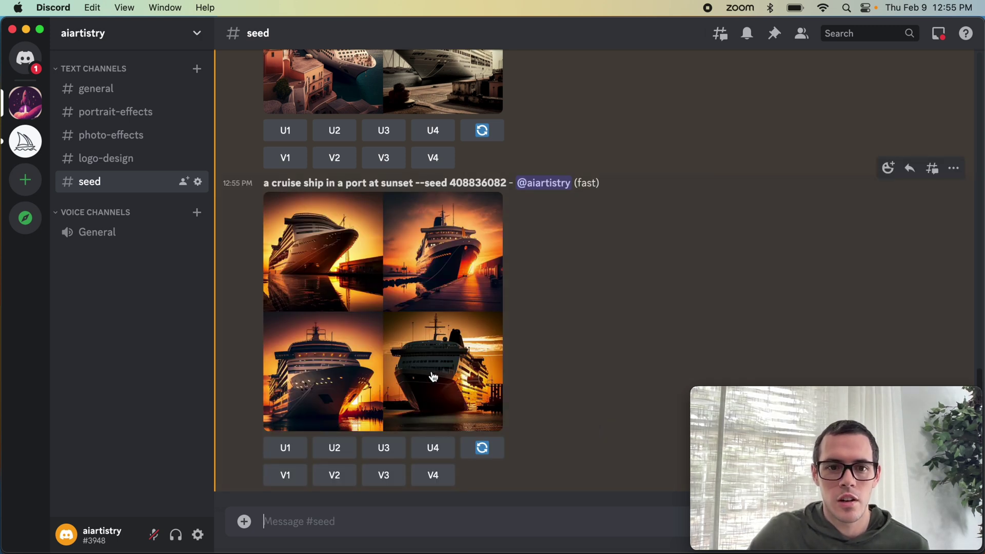
Step: Enlarge the sunset grid and the seed 408836082 grid to compare them
click(423, 310)
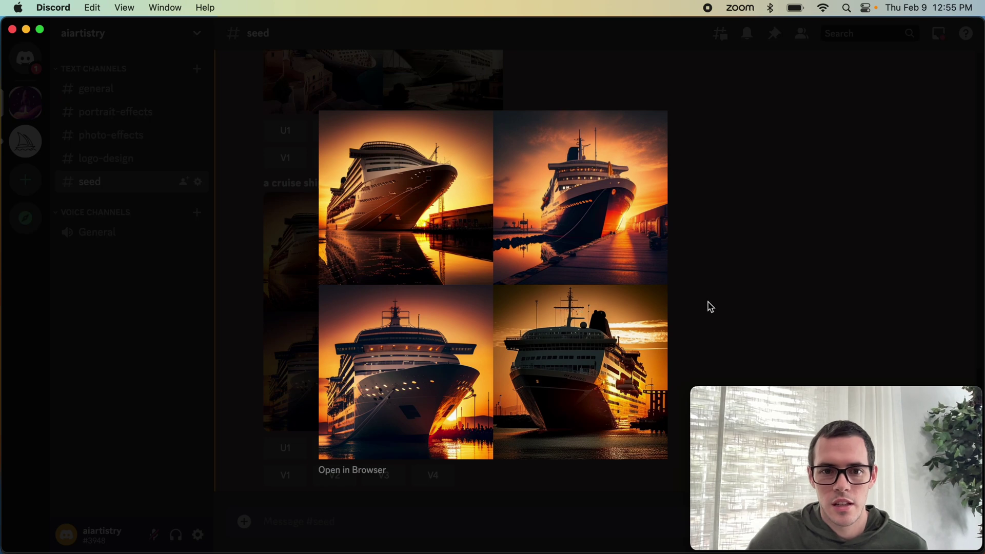
click(757, 278)
scroll(672, 224, up, 10)
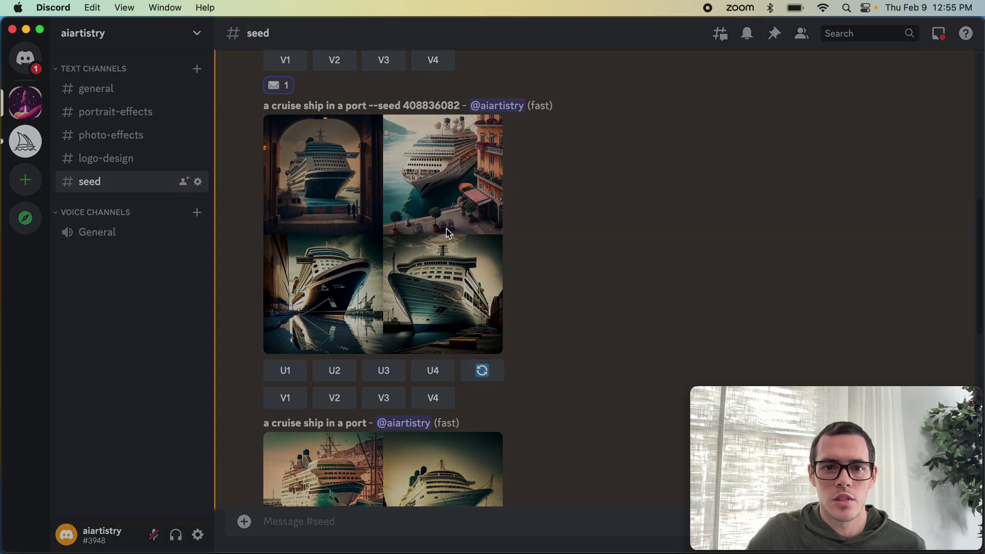
click(449, 232)
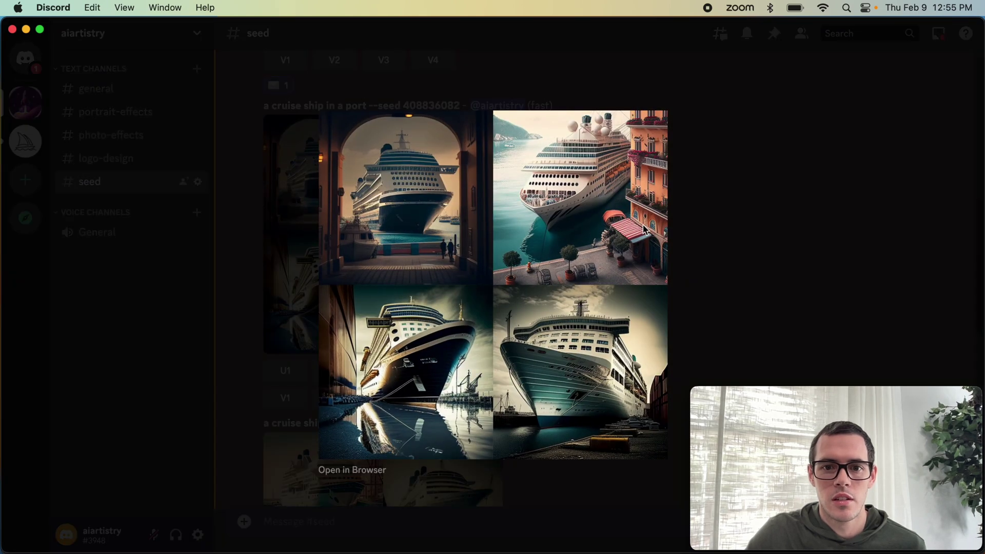
click(733, 270)
scroll(731, 255, down, 10)
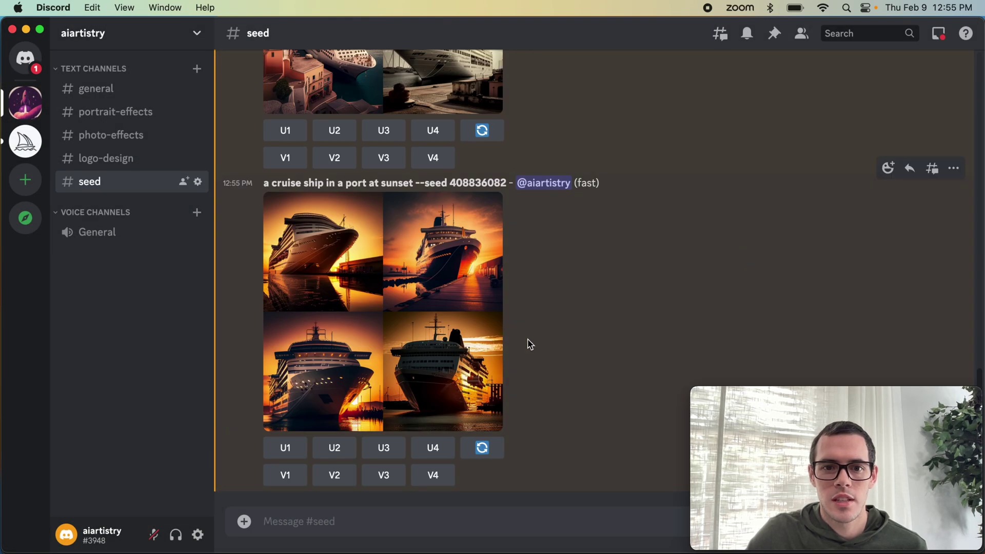
Step: Compare the sunset and seed 408836082 grids again, ending on the sunset grid
scroll(526, 343, up, 5)
scroll(530, 344, down, 5)
click(481, 340)
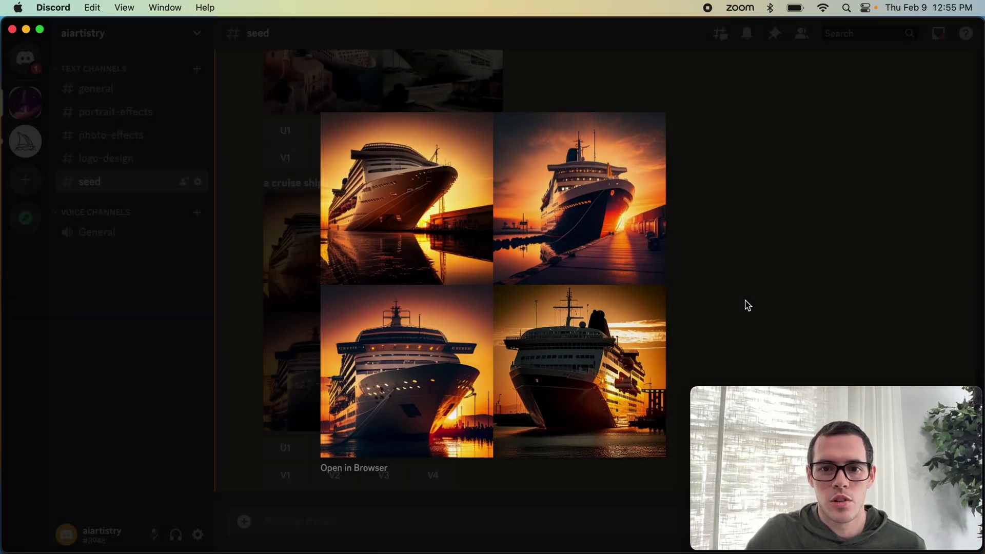
click(747, 306)
scroll(747, 306, up, 5)
click(462, 276)
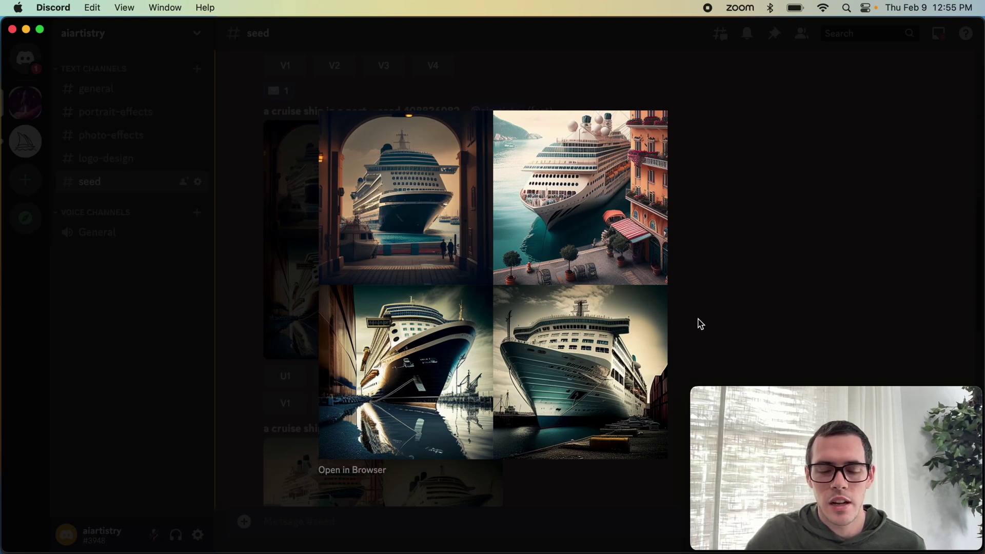
click(768, 304)
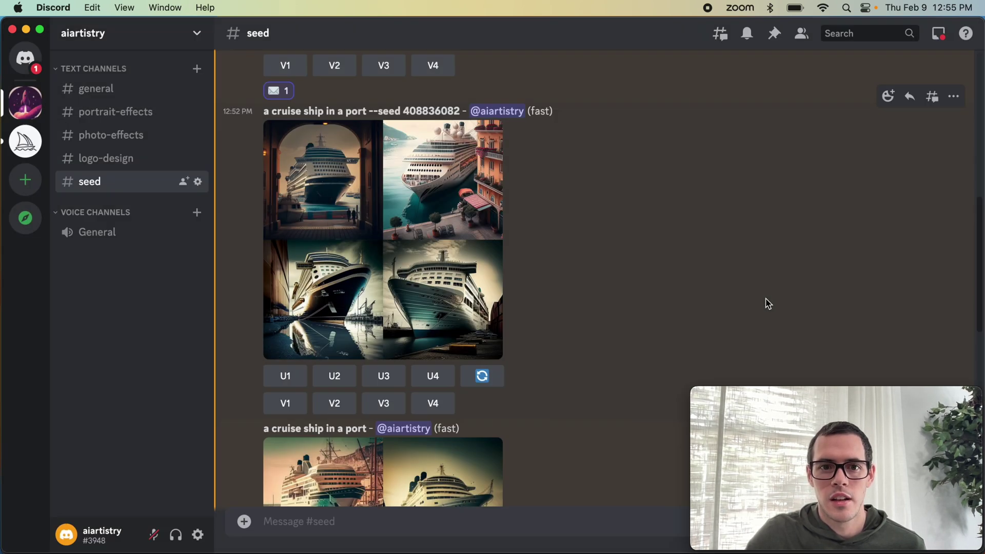
scroll(771, 287, down, 5)
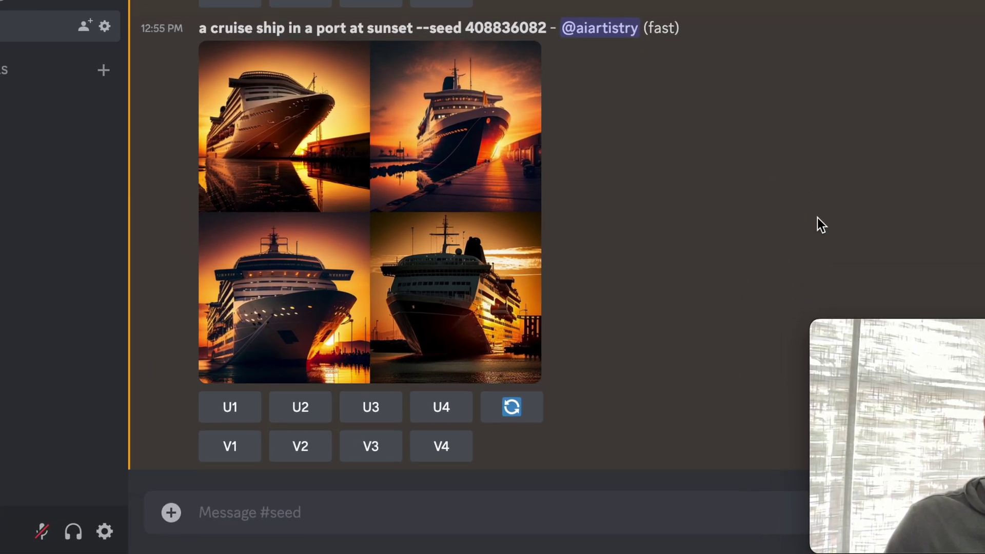
Step: Run /imagine with the prompt 'a sailboat on the ocean --seed 1432'
text(/imagine)
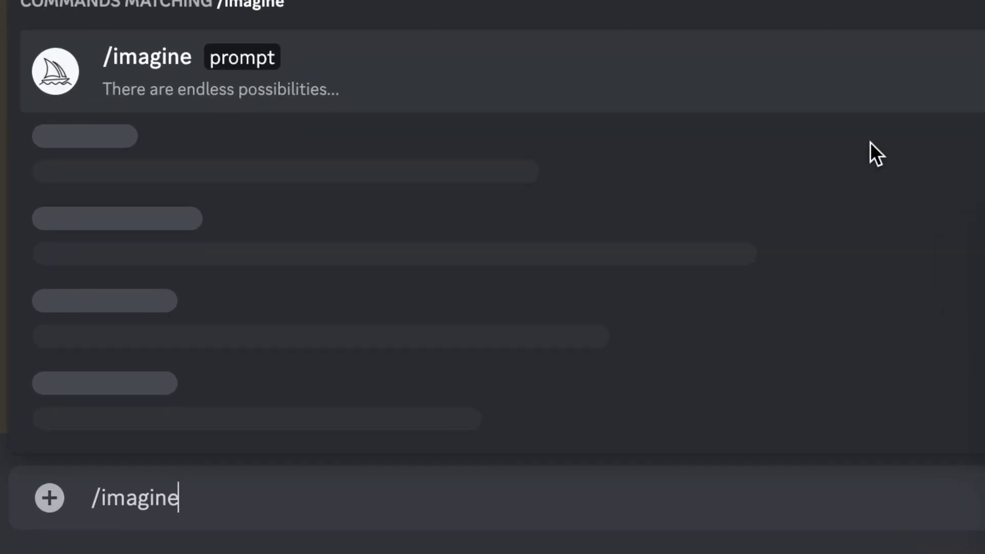
click(577, 123)
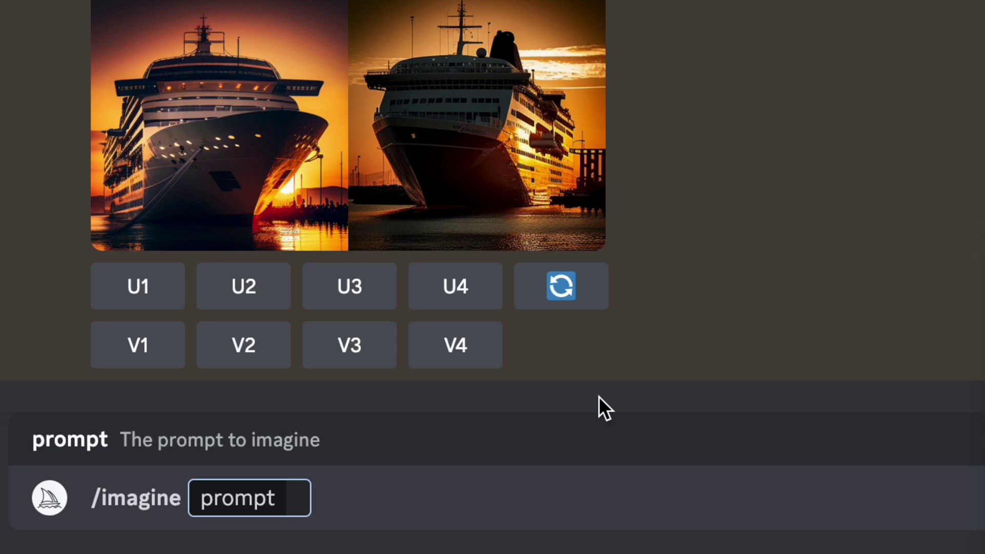
text(a sail)
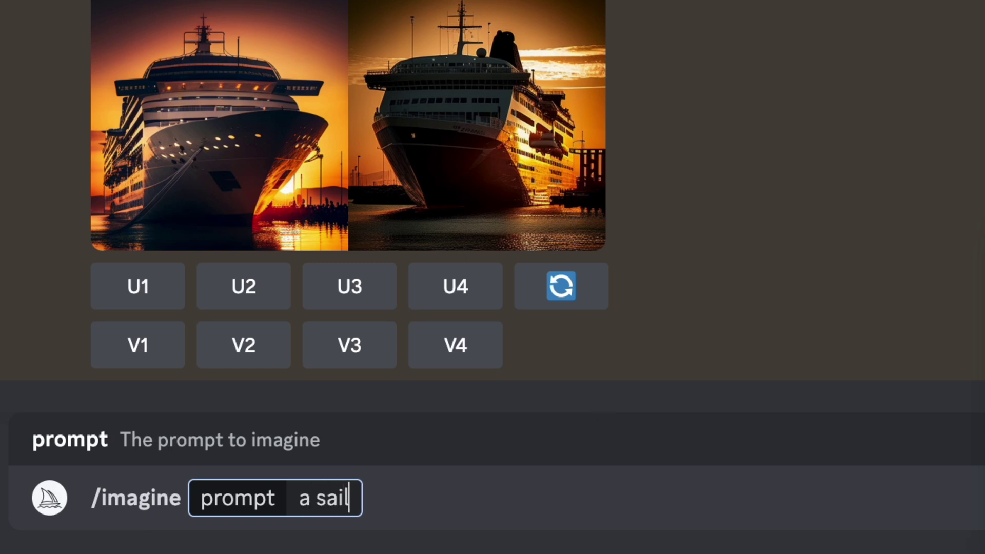
text(boat on the ocean)
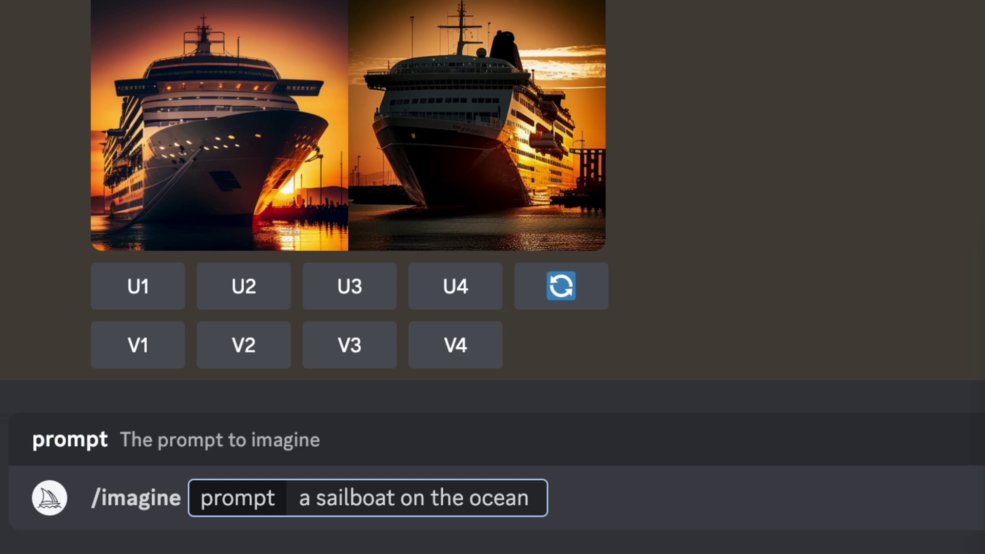
text( --see)
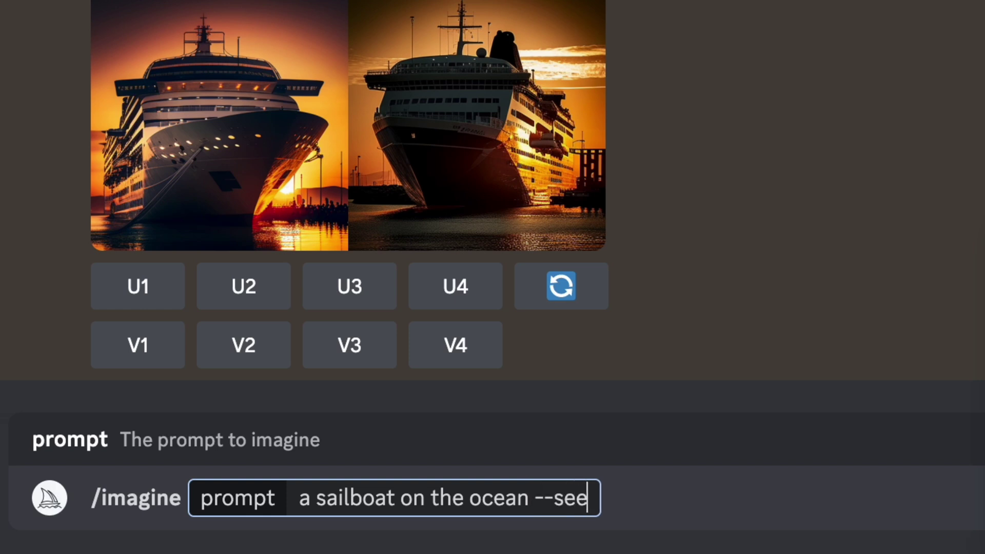
text(d)
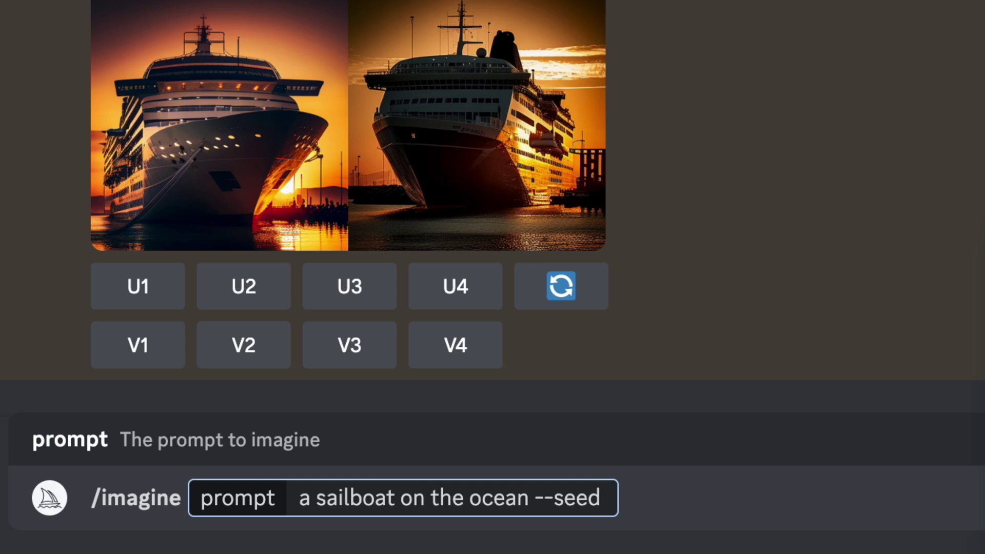
text( 1432)
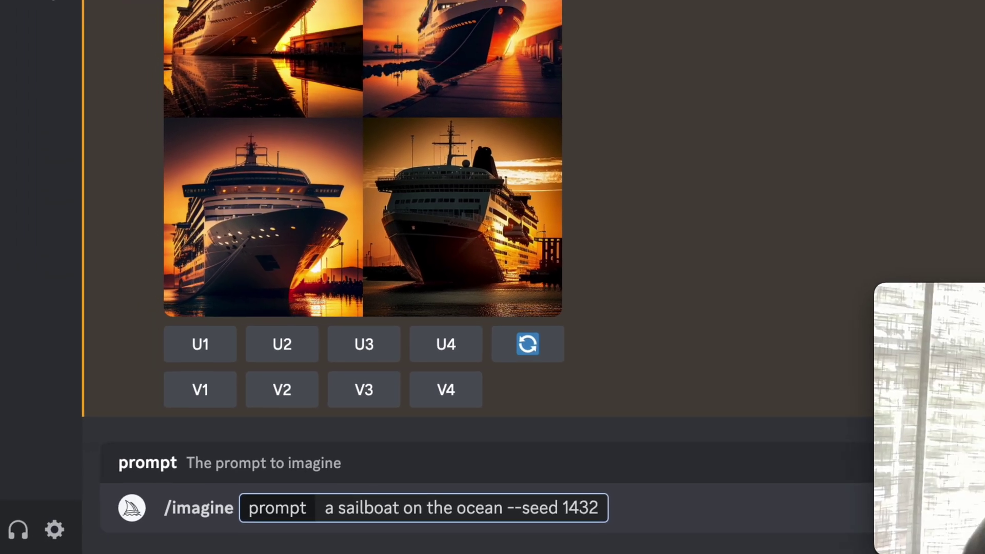
key(Return)
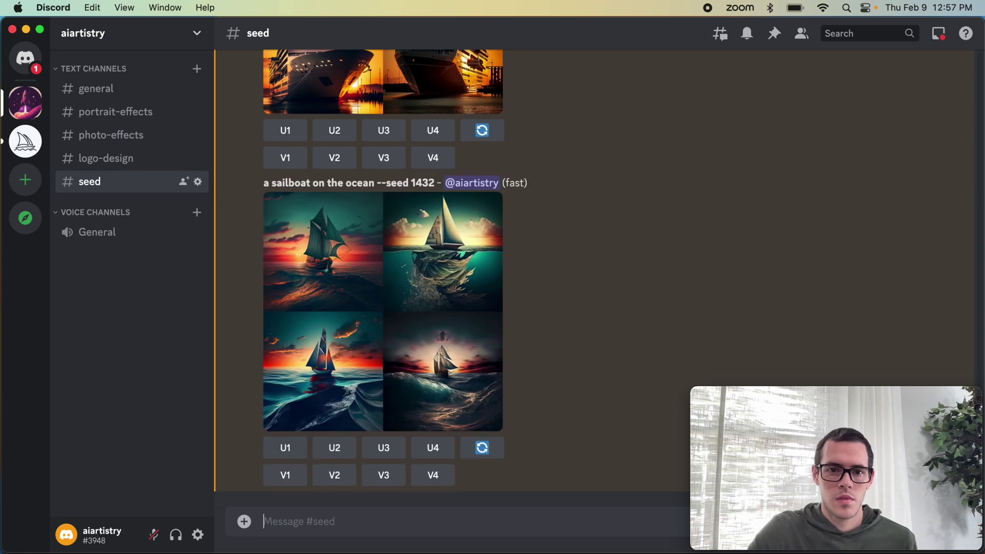
Step: Preview the sailboat grid, then resubmit the copied 'a sailboat on the ocean --seed 1432' prompt
click(377, 288)
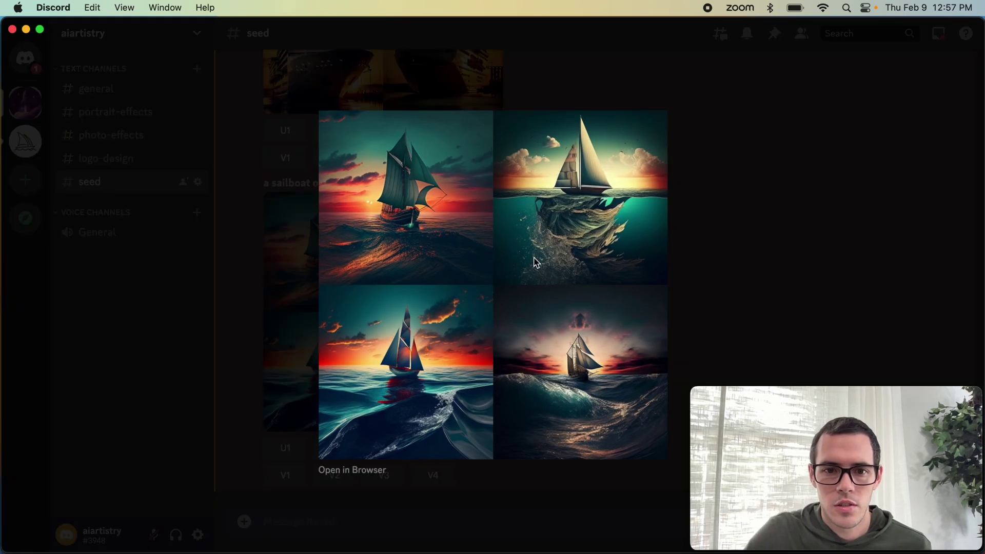
click(732, 329)
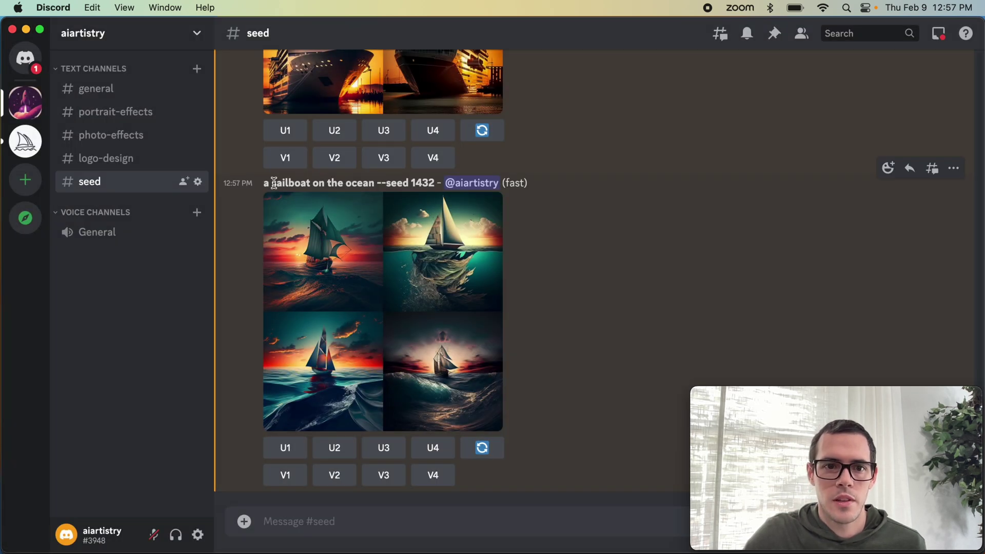
drag(267, 183, 434, 180)
key(ctrl+c)
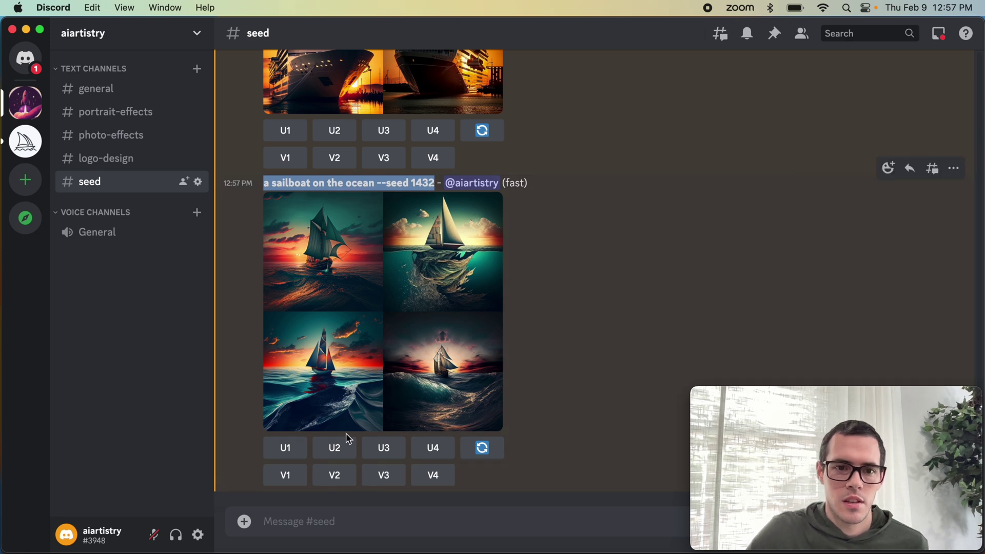
click(333, 519)
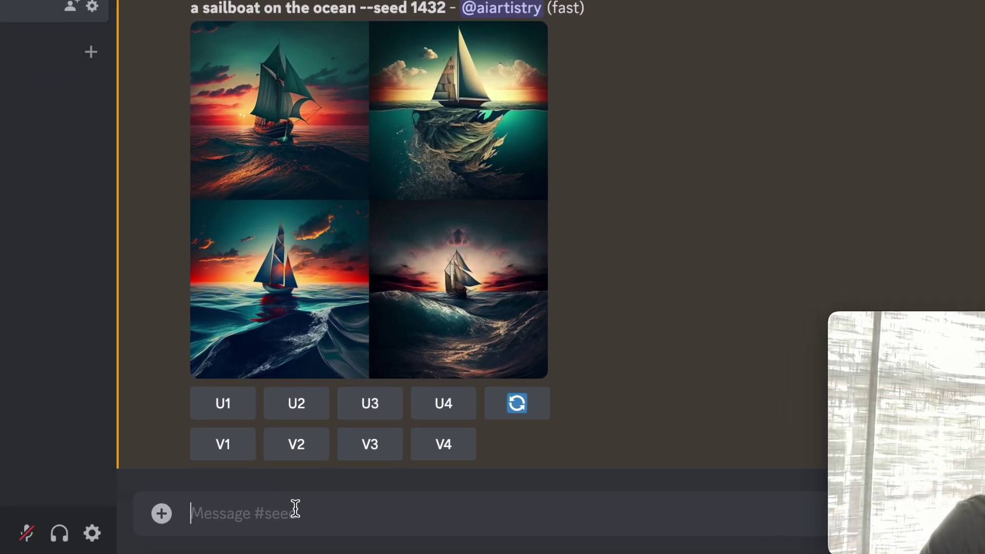
text(/imagin)
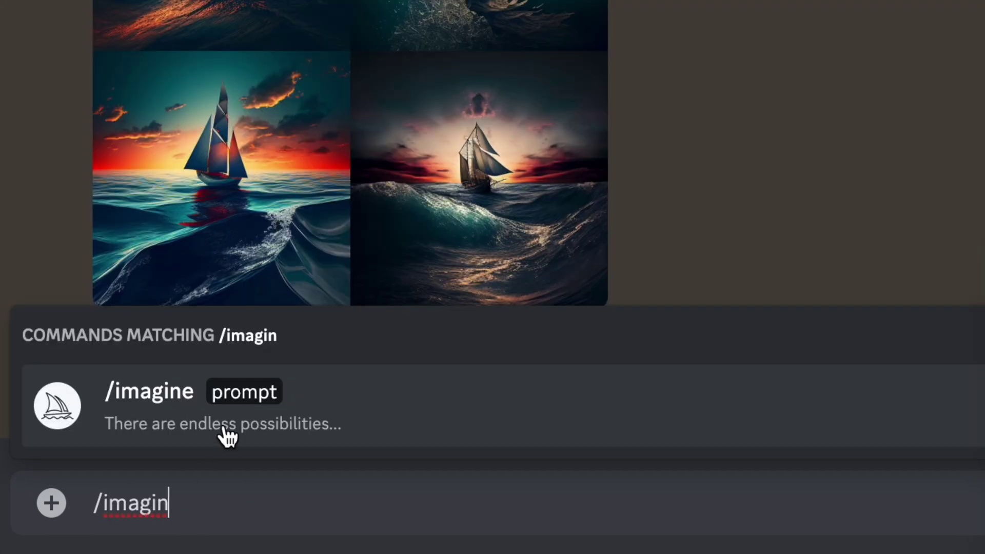
click(223, 427)
key(ctrl+v)
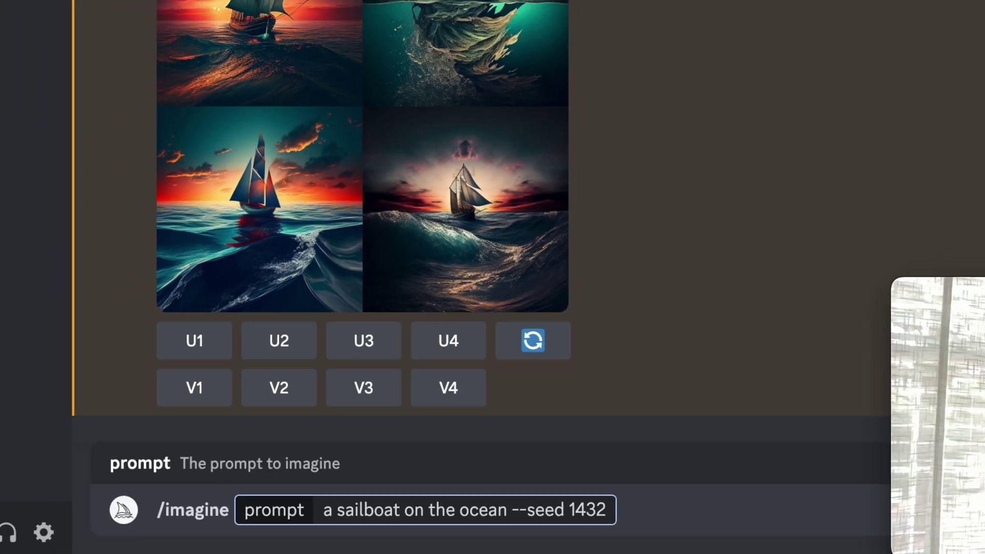
key(Return)
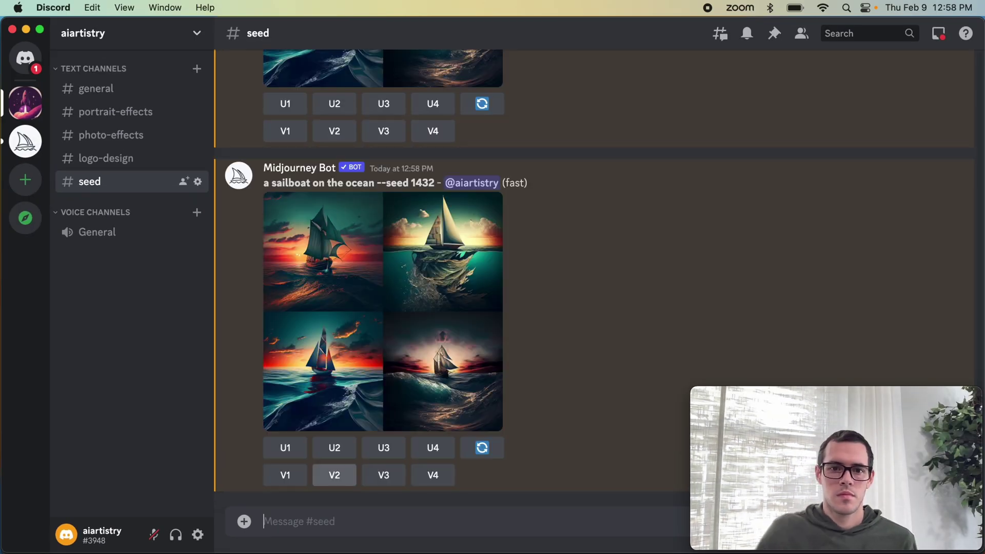
scroll(509, 345, up, 5)
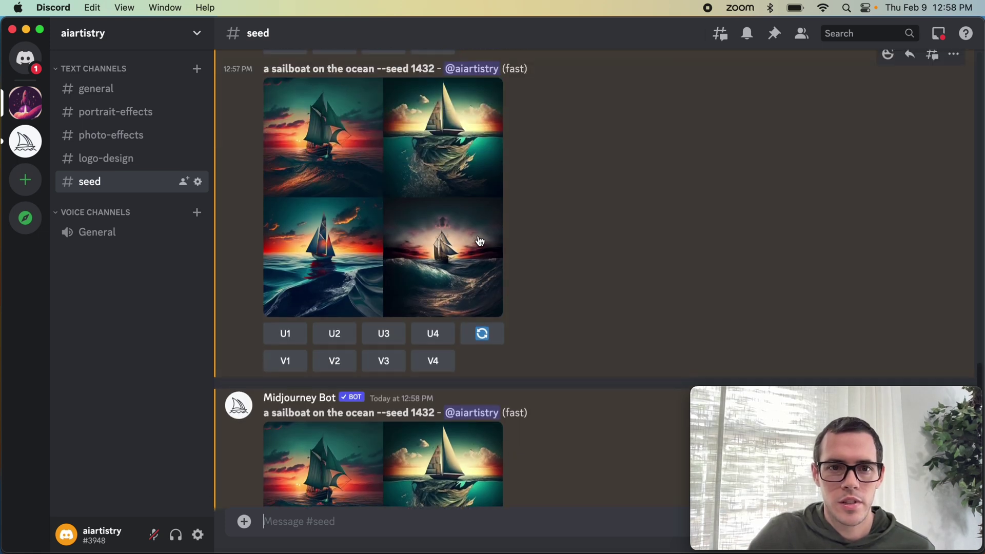
click(479, 241)
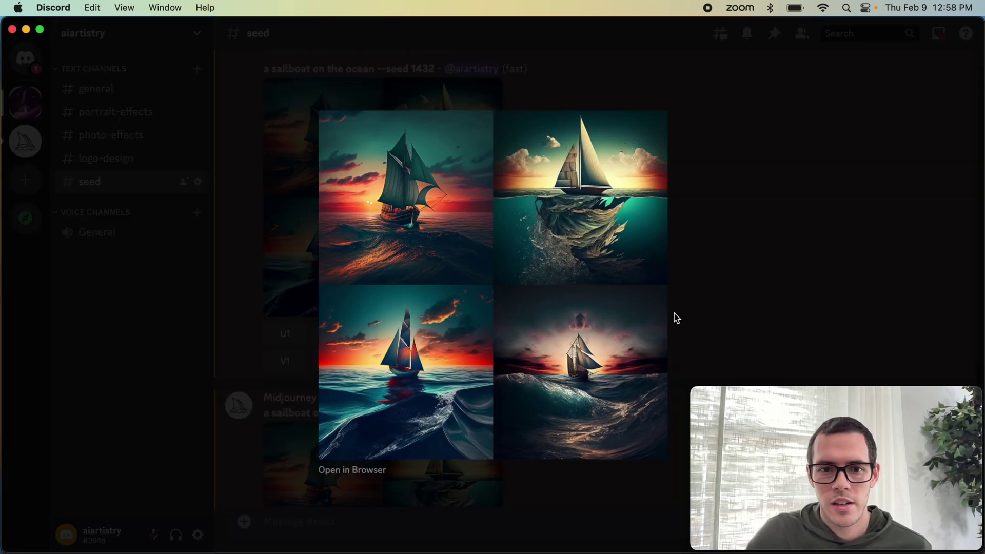
click(754, 297)
scroll(594, 353, down, 2)
click(440, 413)
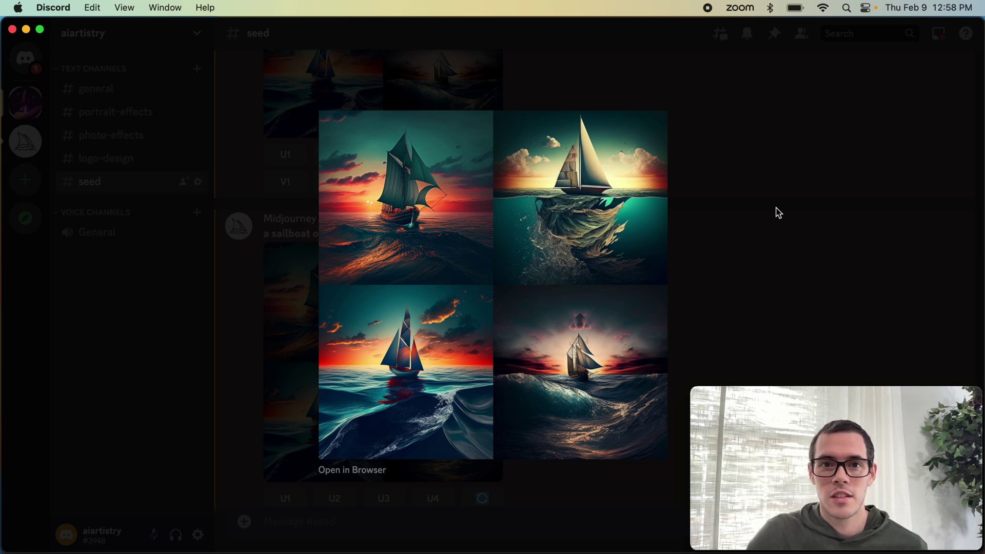
click(778, 212)
scroll(777, 212, down, 2)
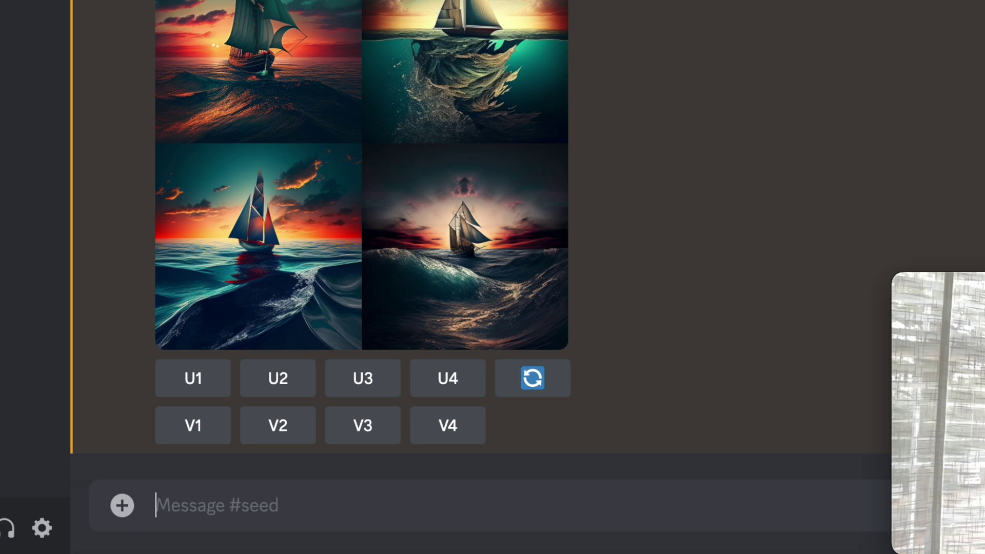
Step: Send the /imagine prompt 'a man hiking up a mountain --seed 1877' to Midjourney
text(/imagine)
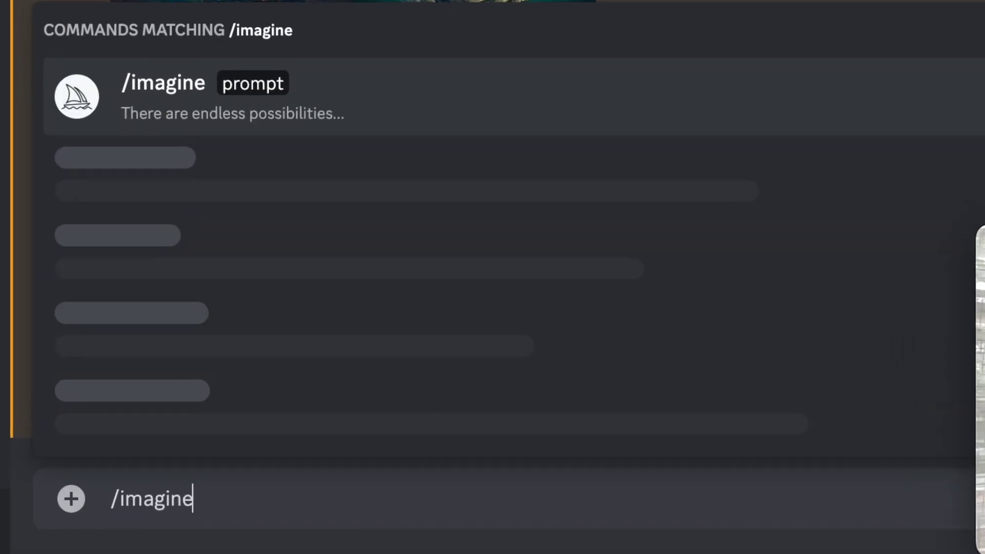
key(Tab)
text(a)
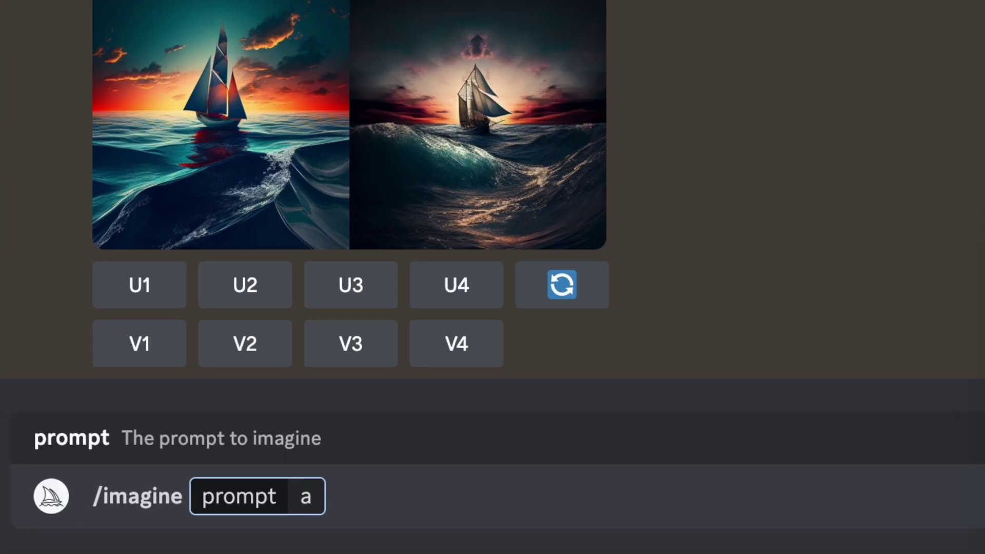
text( man hik)
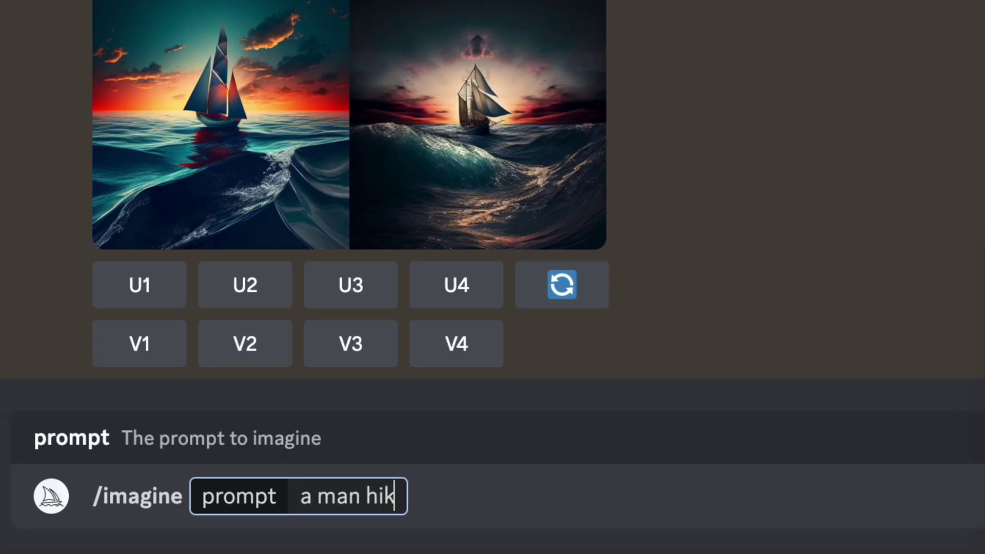
text(ing up a mountain)
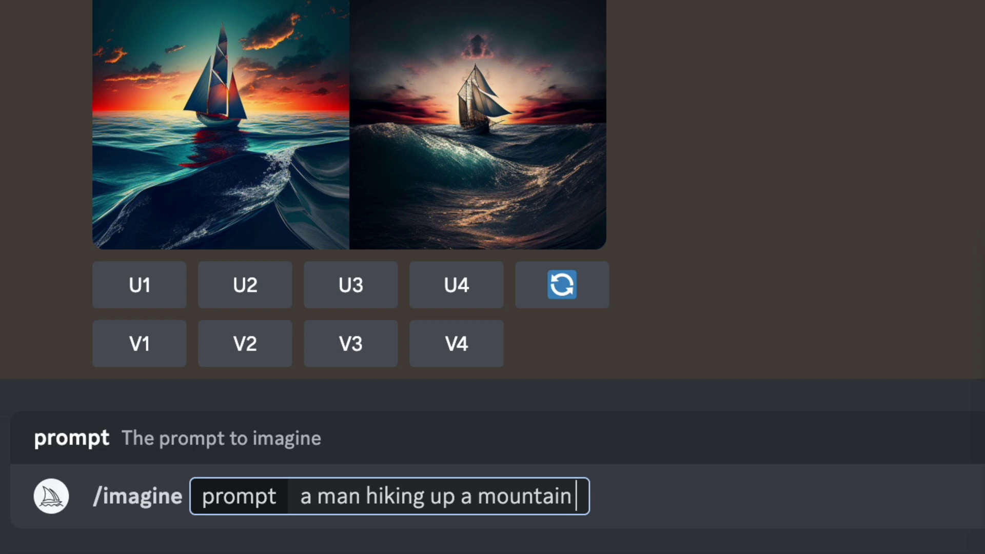
key(BackSpace)
text(--seed)
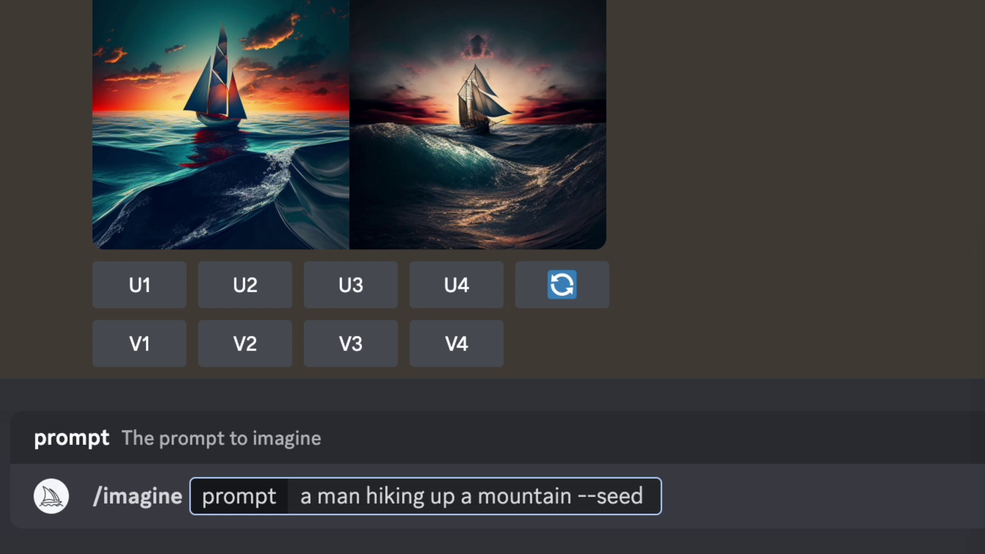
text( 1877)
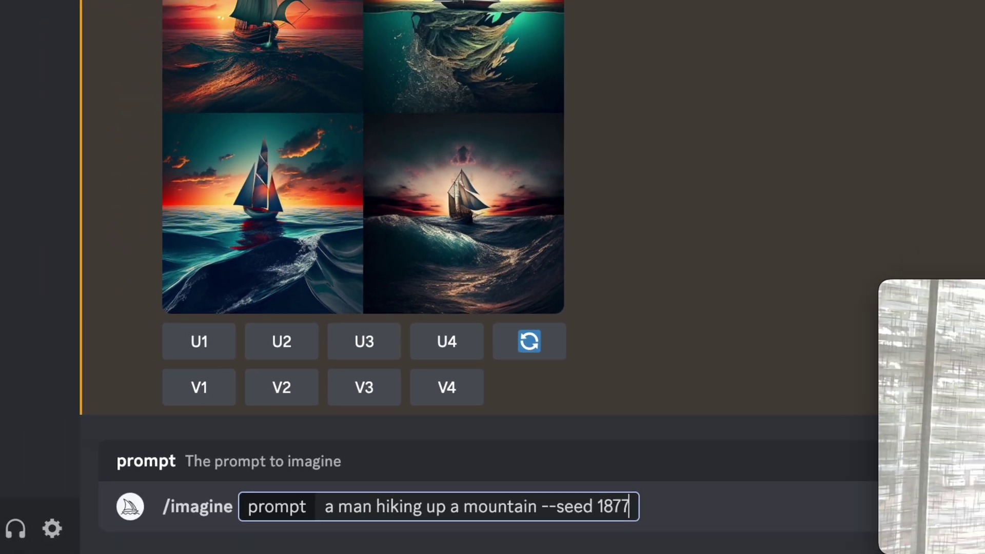
key(Return)
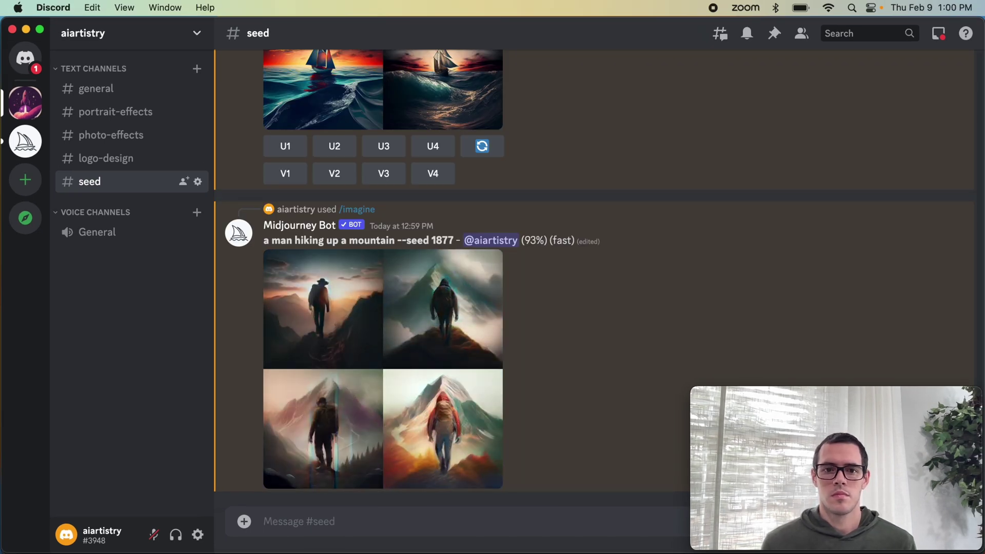
click(409, 247)
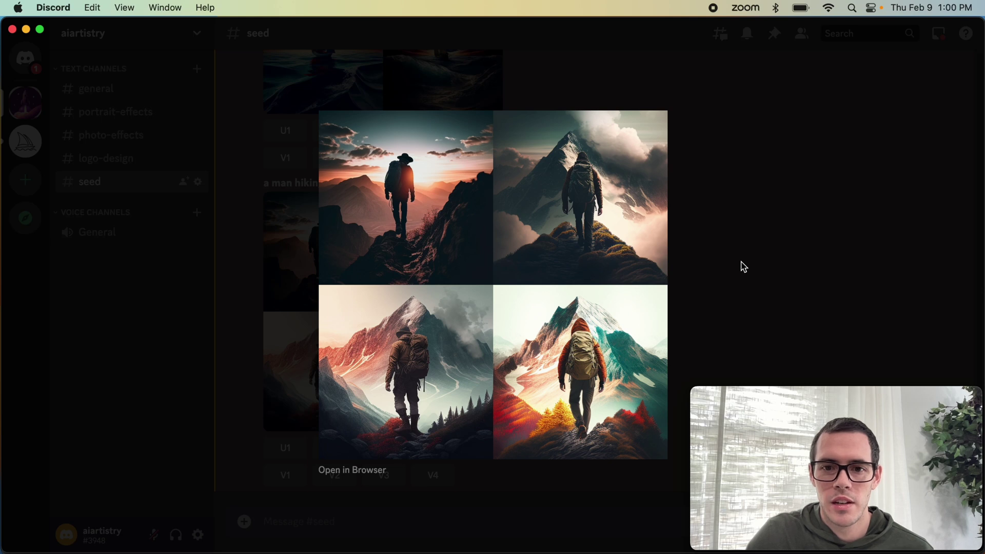
click(743, 267)
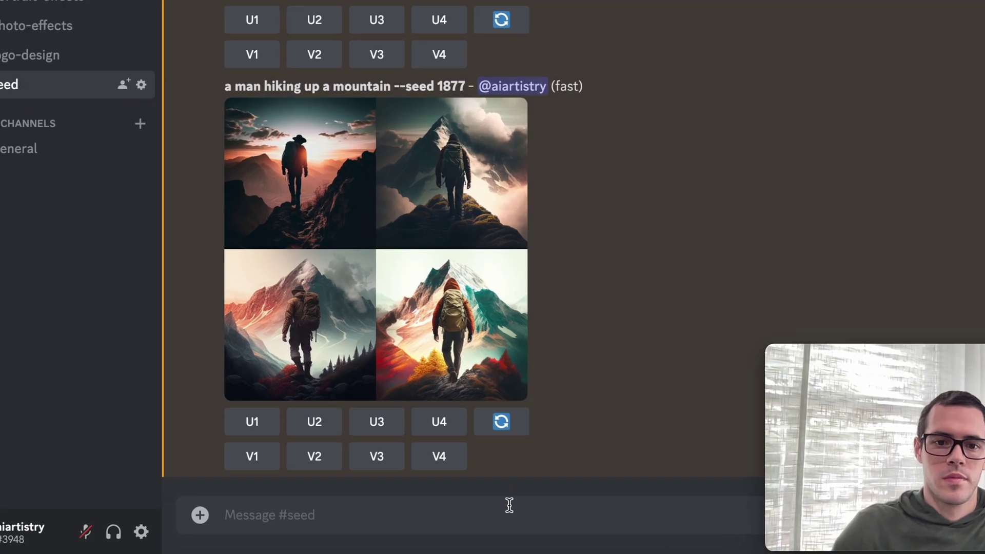
Step: Send the /imagine prompt 'a man hiking up a mountain, orange clouds --seed 1877'
text(/imag)
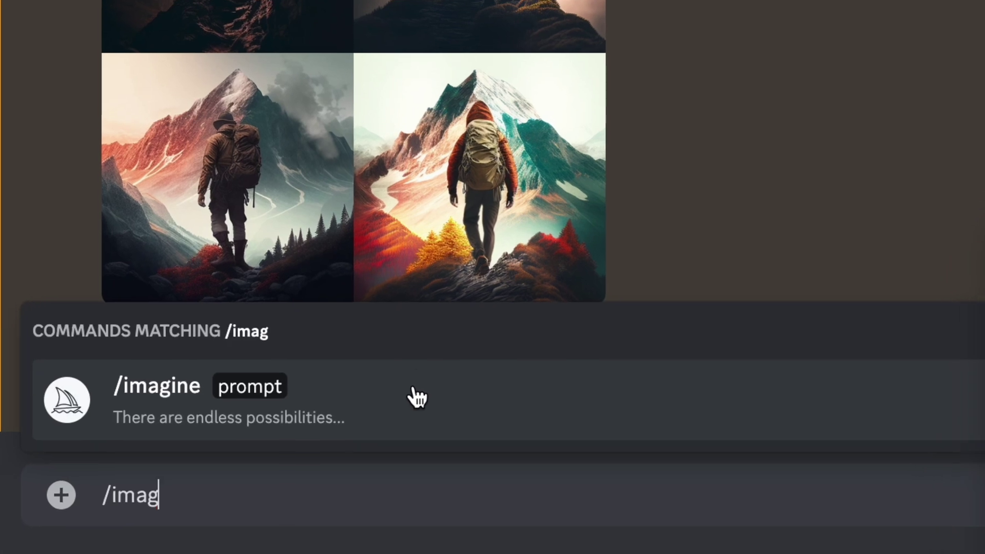
click(436, 126)
text(a m)
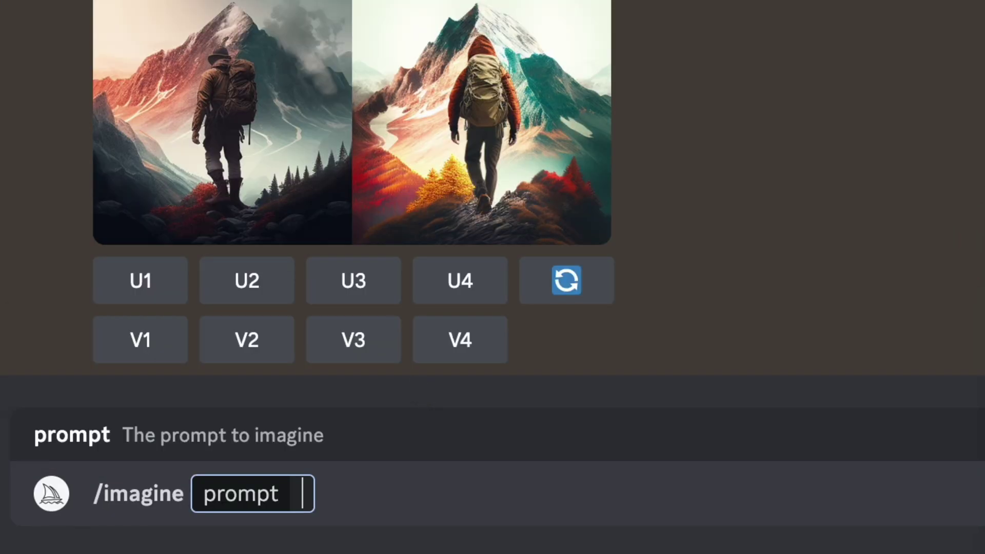
text(an hiking)
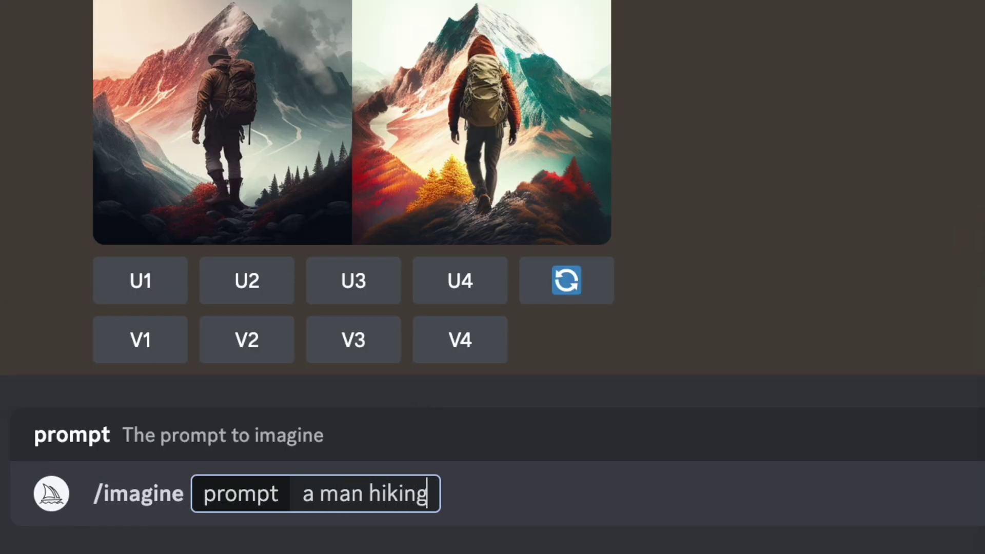
text( up a mountain )
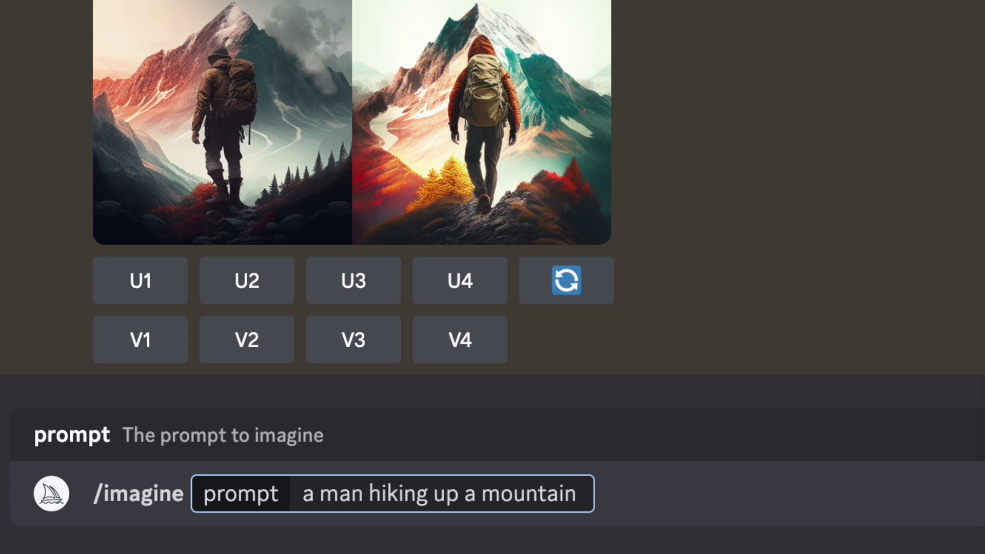
text(,)
text(no clouds)
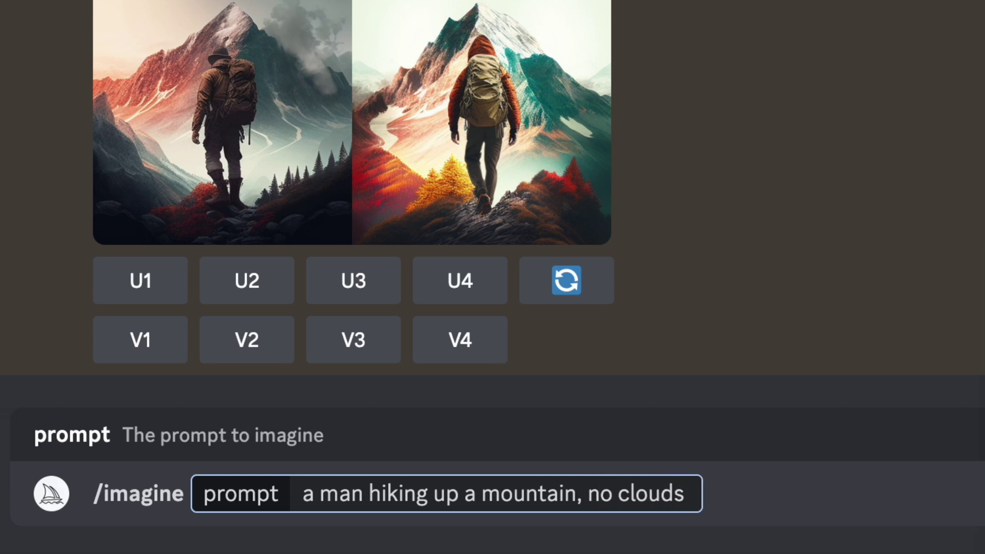
text( --seed 1877)
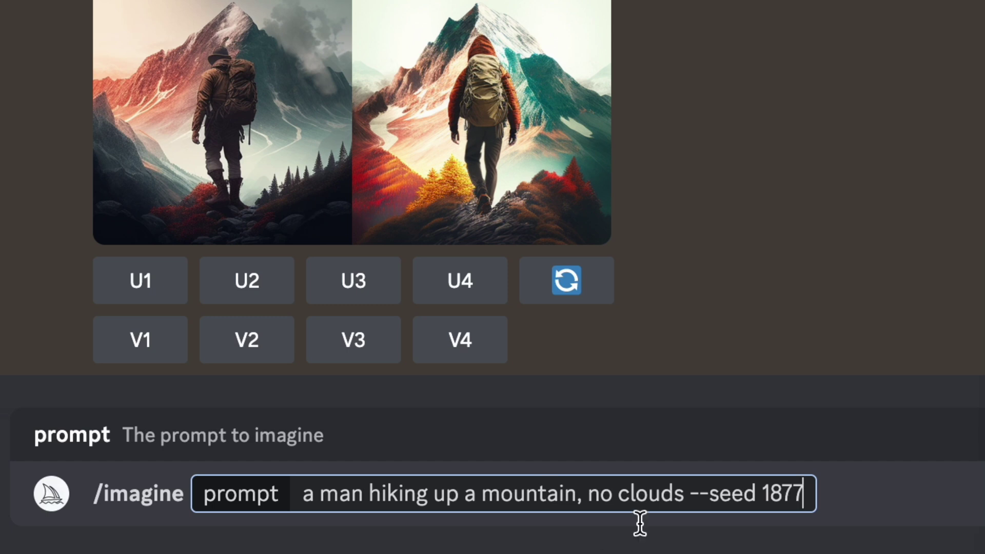
click(618, 493)
key(BackSpace)
key(BackSpace)
key(BackSpace)
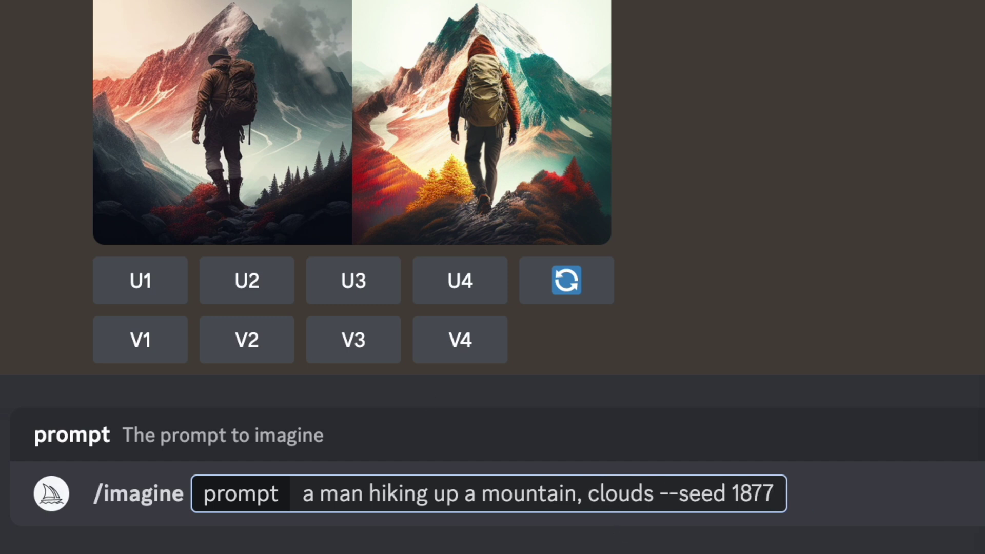
text(orange)
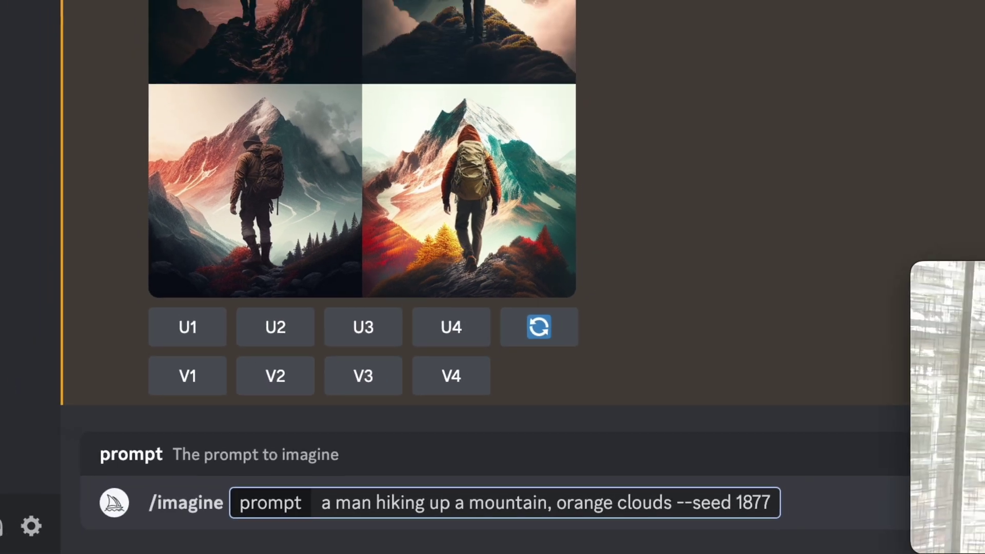
key(Return)
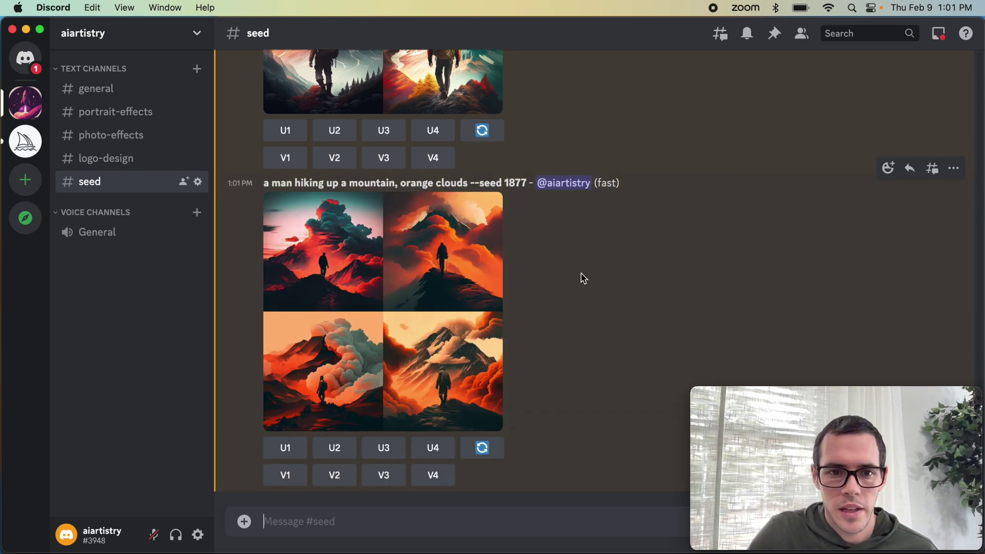
scroll(583, 278, up, 3)
click(407, 258)
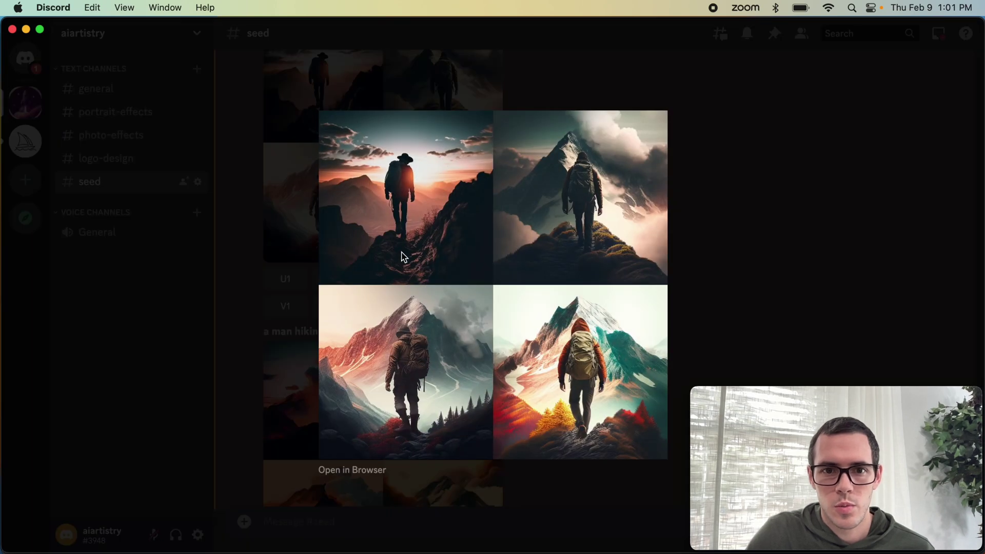
click(561, 491)
scroll(561, 487, down, 3)
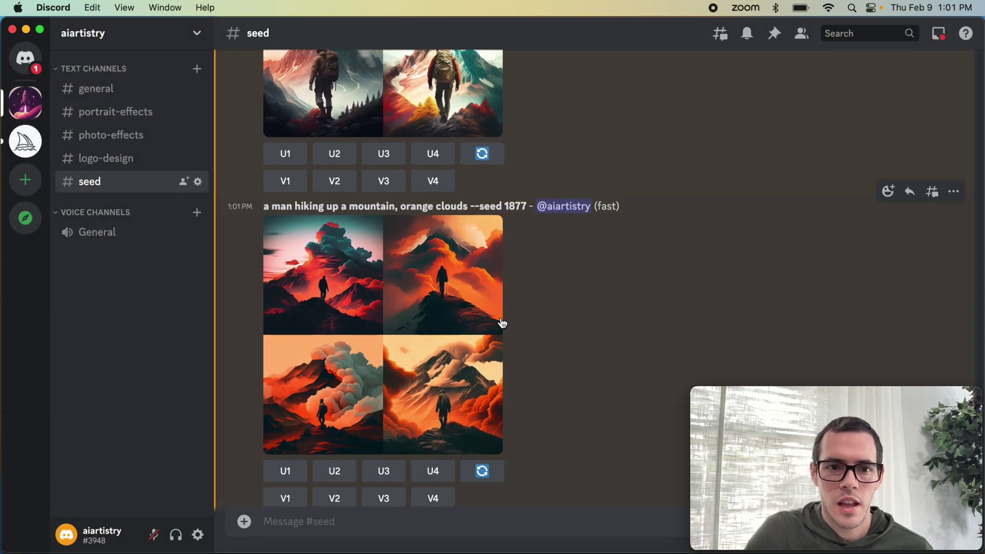
click(420, 304)
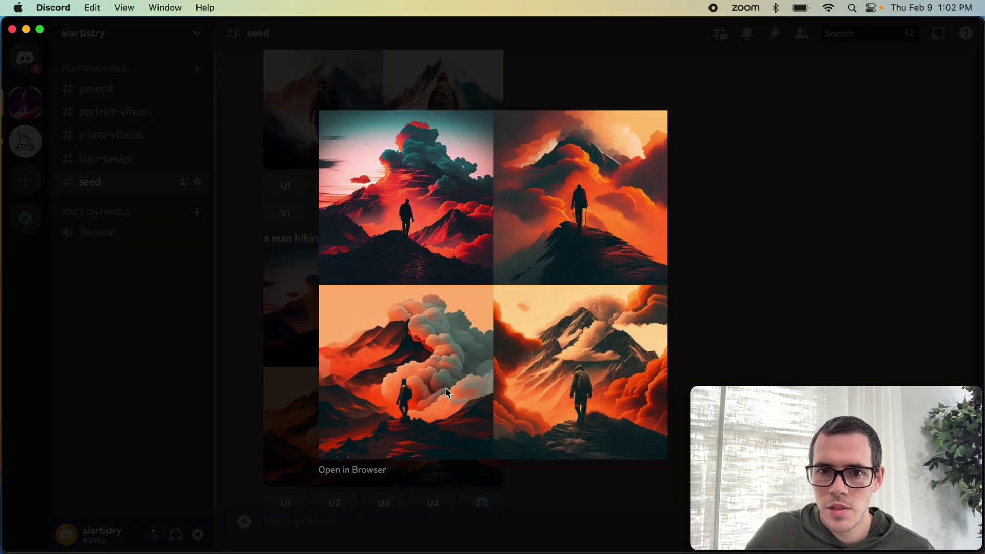
click(567, 492)
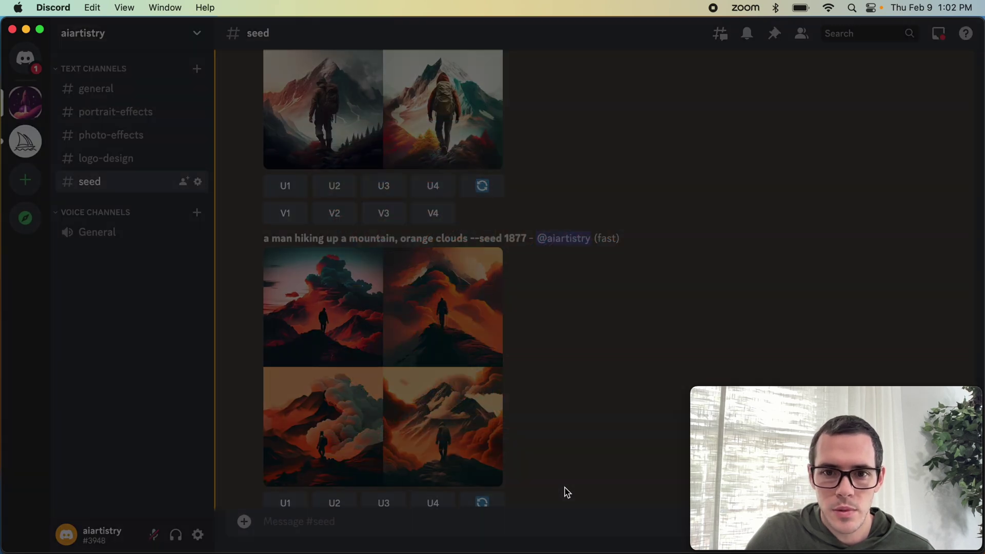
scroll(538, 336, up, 3)
click(470, 166)
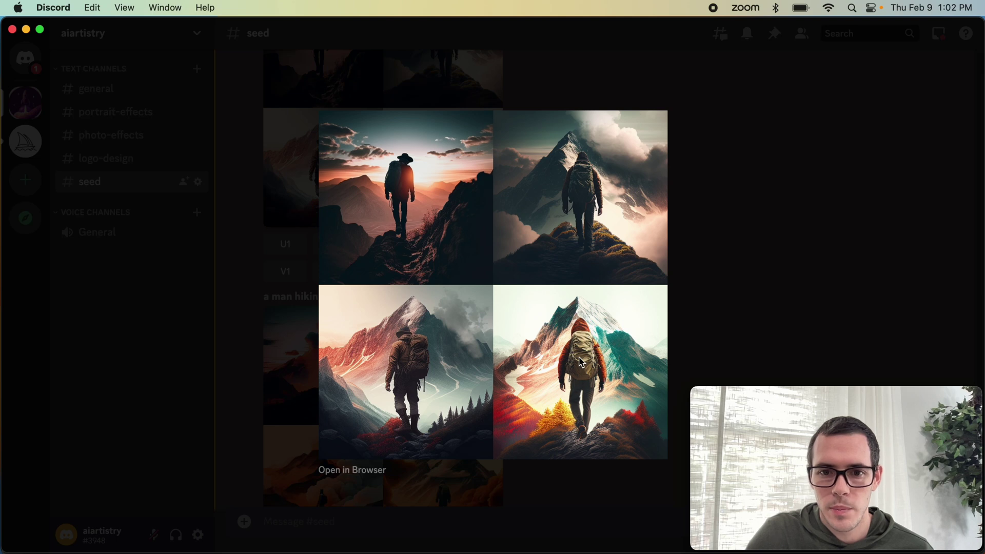
click(584, 505)
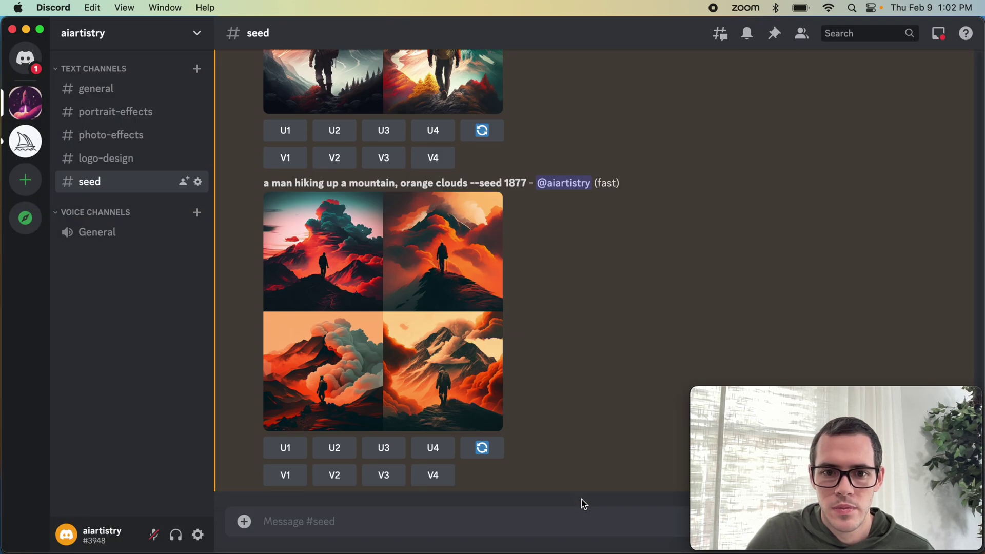
scroll(564, 399, up, 3)
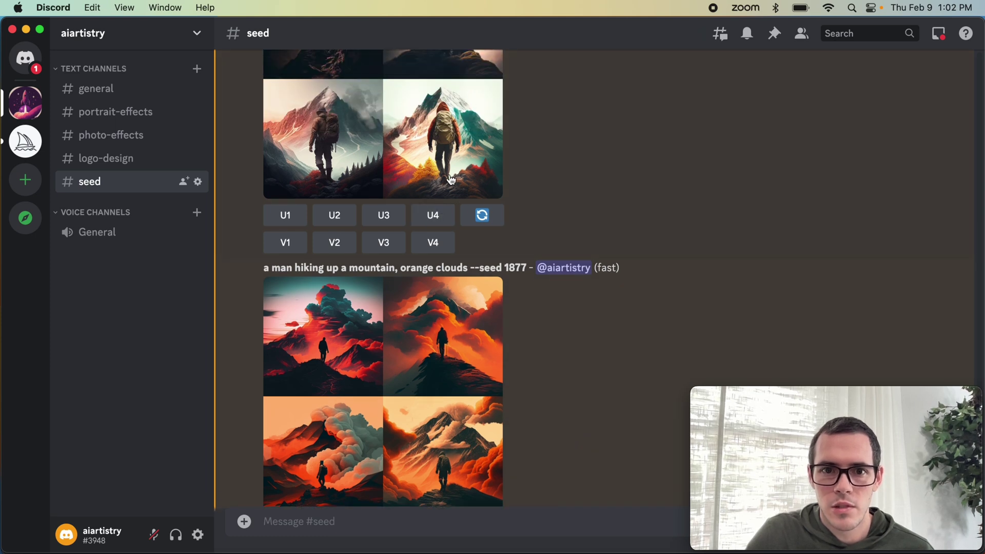
scroll(495, 258, down, 3)
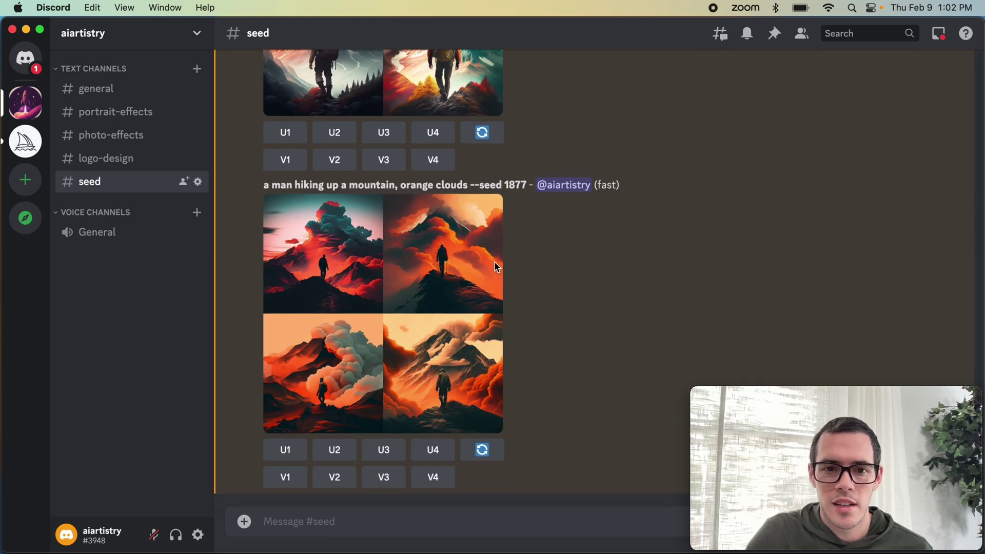
click(453, 370)
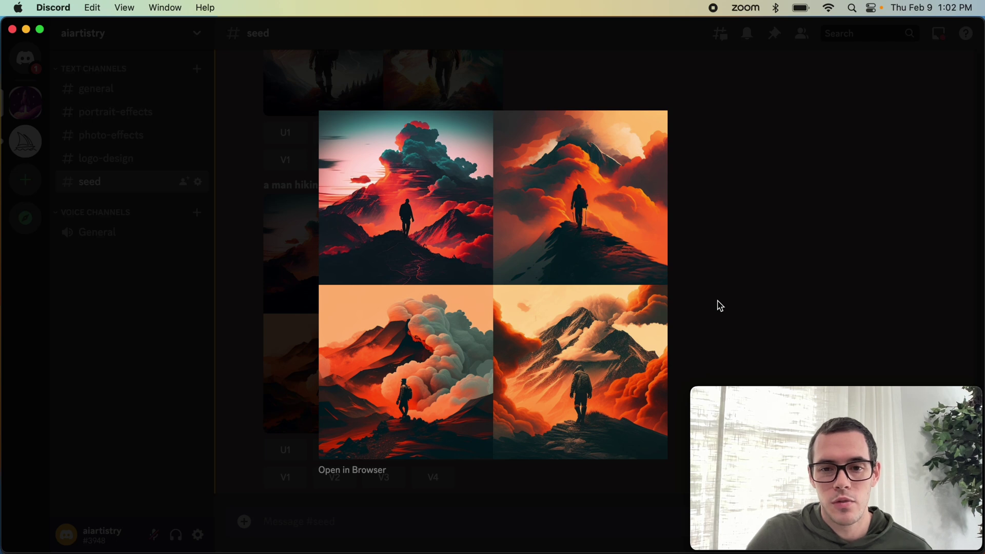
click(735, 329)
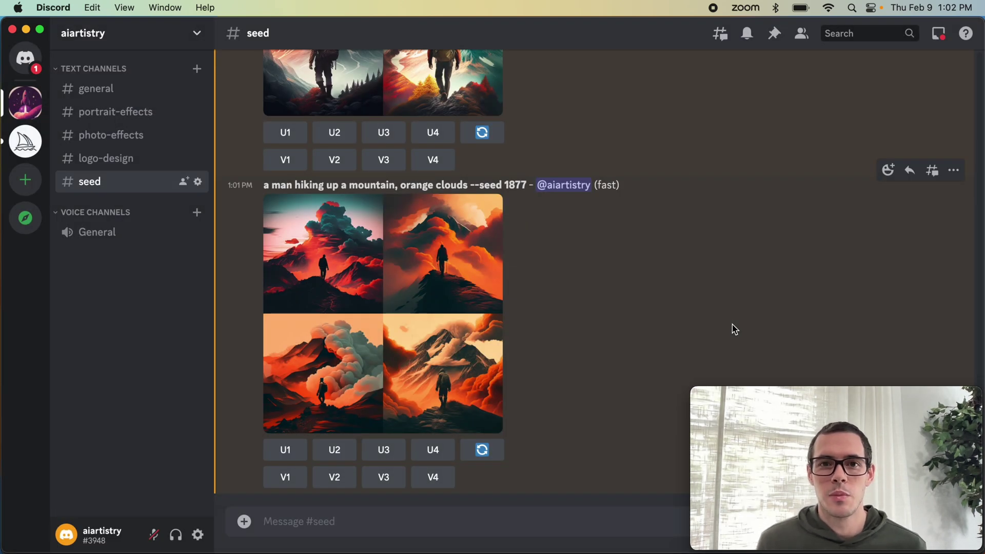